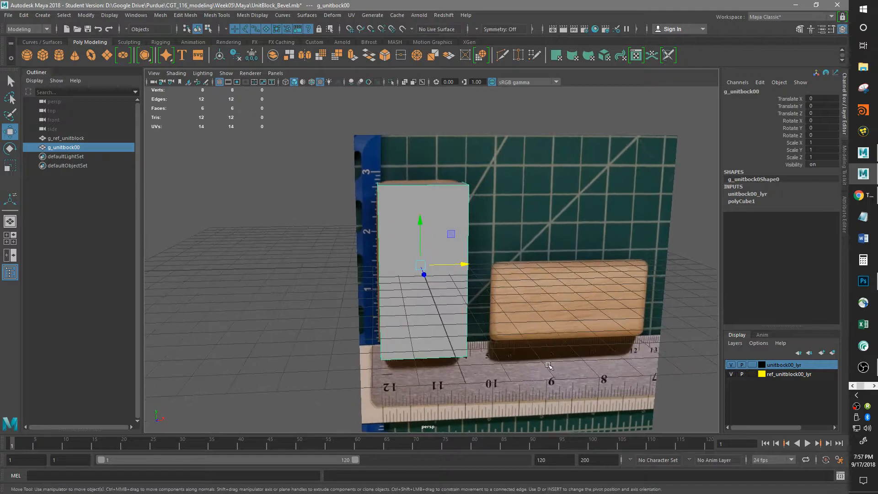
Hide the reference image layer ref_unitblock00_lyr so that only the block geometry is shown
{"action": "left_click", "coordinate": [731, 374]}
{"action": "left_click_drag", "start_coordinate": [528, 252], "coordinate": [459, 239], "text": "alt"}
{"action": "left_click", "coordinate": [732, 365]}
{"action": "left_click", "coordinate": [732, 365]}
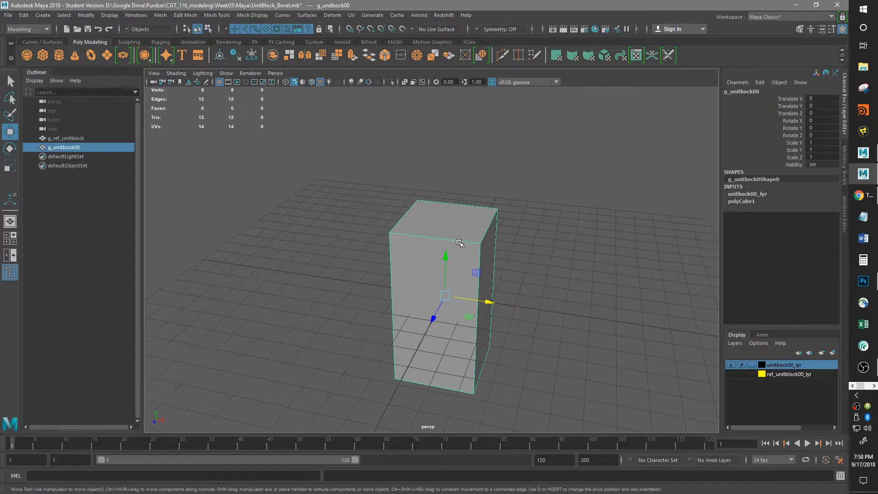
Select all edges of the block g_unitbock00 and bevel them
{"action": "right_click_drag", "start_coordinate": [462, 222], "coordinate": [463, 202]}
{"action": "left_click_drag", "start_coordinate": [558, 328], "coordinate": [531, 355], "text": "alt"}
{"action": "left_click_drag", "start_coordinate": [337, 102], "coordinate": [633, 420]}
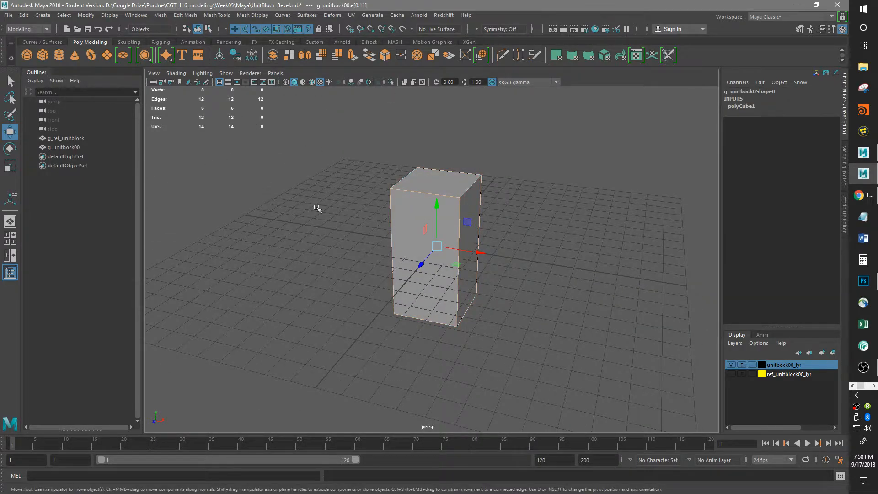
{"action": "left_click", "coordinate": [386, 55]}
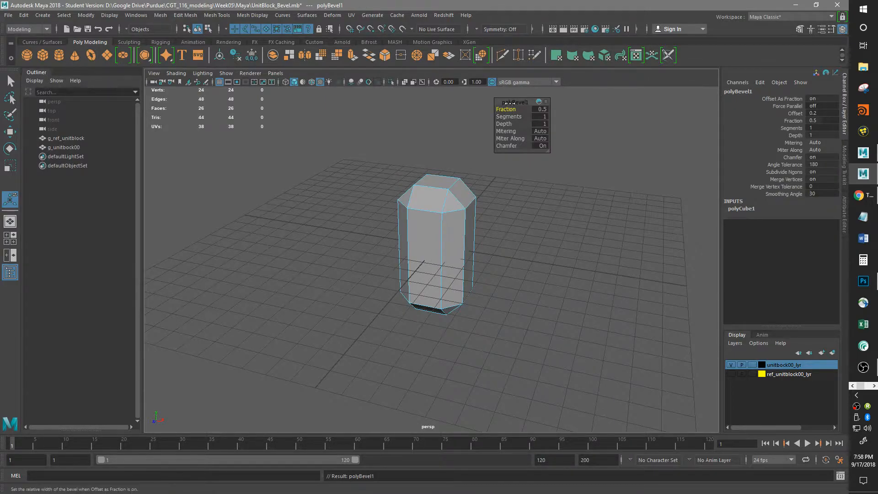
Show the reference image layer again and set the bevel's Fraction to 0.2 to fit the photographed block
{"action": "left_click", "coordinate": [730, 374]}
{"action": "mouse_move", "coordinate": [507, 213]}
{"action": "left_mouse_down", "text": "alt"}
{"action": "mouse_move", "coordinate": [527, 199]}
{"action": "mouse_move", "coordinate": [512, 196]}
{"action": "left_mouse_up", "text": "alt"}
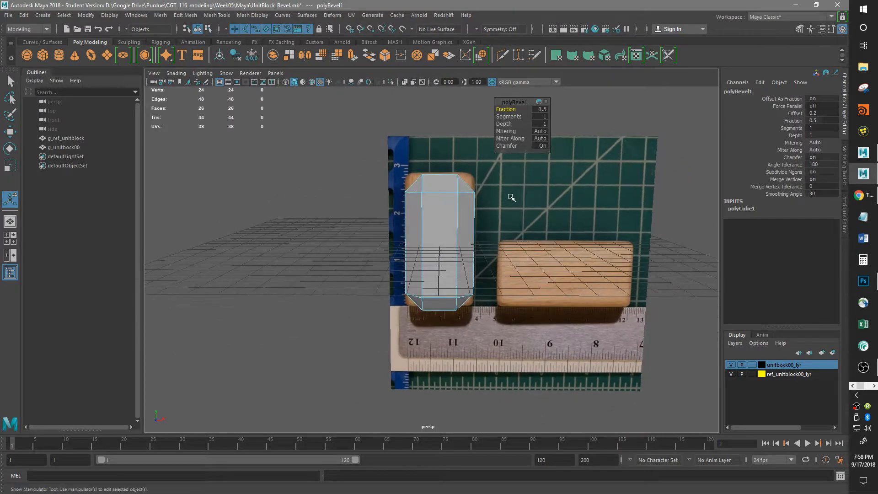
{"action": "right_click_drag", "start_coordinate": [511, 196], "coordinate": [602, 214], "text": "alt"}
{"action": "middle_click_drag", "start_coordinate": [601, 213], "coordinate": [564, 329], "text": "alt"}
{"action": "right_click_drag", "start_coordinate": [564, 328], "coordinate": [526, 320], "text": "alt"}
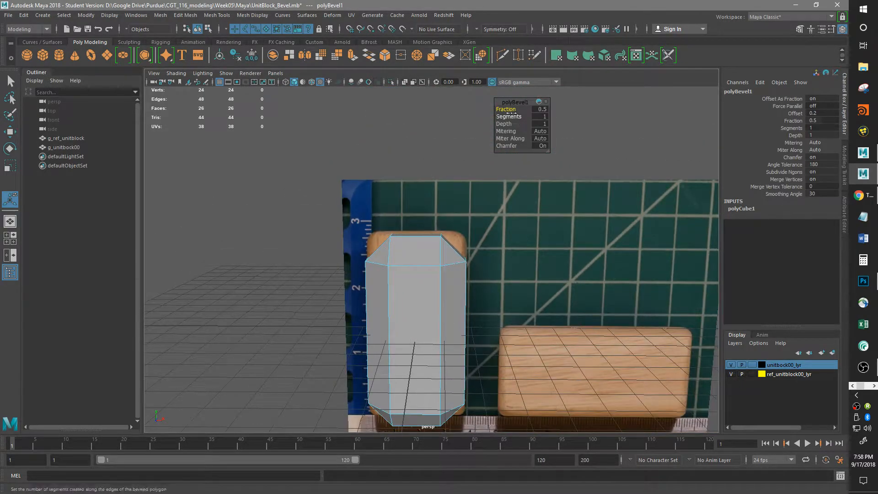
{"action": "left_click_drag", "start_coordinate": [506, 109], "coordinate": [506, 109]}
{"action": "mouse_move", "coordinate": [503, 278]}
{"action": "left_mouse_down", "text": "alt"}
{"action": "mouse_move", "coordinate": [513, 274]}
{"action": "mouse_move", "coordinate": [514, 261]}
{"action": "mouse_move", "coordinate": [517, 270]}
{"action": "left_mouse_up", "text": "alt"}
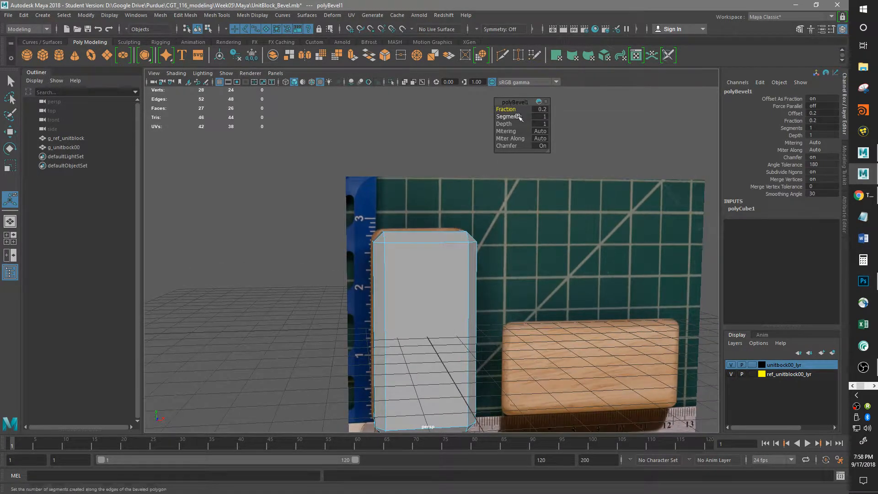
Set the bevel's Segments to 2 and compare the rounded corners with the reference photo
{"action": "left_click_drag", "start_coordinate": [509, 117], "coordinate": [514, 117]}
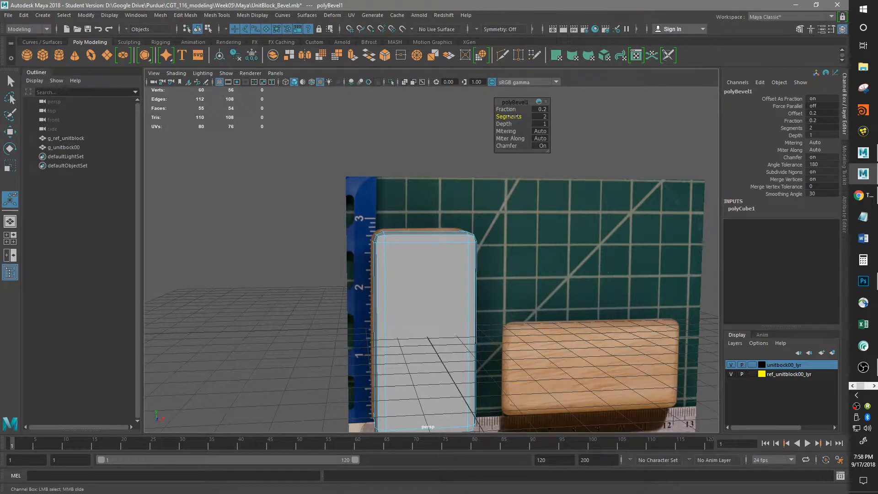
{"action": "left_click_drag", "start_coordinate": [530, 320], "coordinate": [525, 368], "text": "alt"}
{"action": "left_click_drag", "start_coordinate": [476, 413], "coordinate": [451, 261], "text": "alt"}
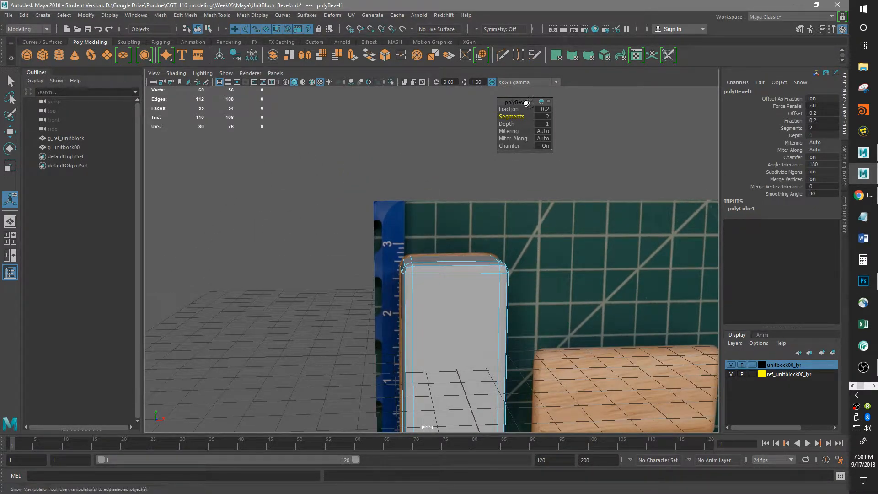
{"action": "left_click_drag", "start_coordinate": [550, 106], "coordinate": [579, 105]}
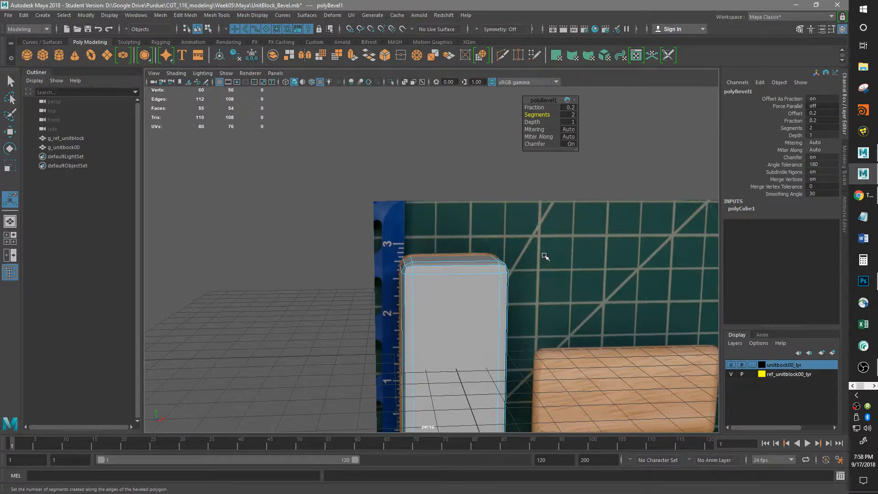
Return the beveled block to object mode and soften all its edges
{"action": "key", "text": "q"}
{"action": "left_click_drag", "start_coordinate": [570, 308], "coordinate": [507, 280], "text": "alt"}
{"action": "right_click", "coordinate": [427, 310]}
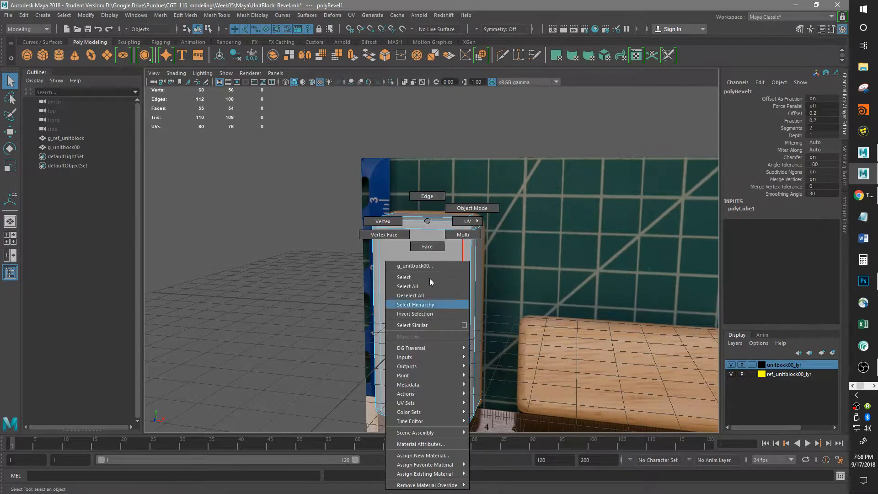
{"action": "left_click", "coordinate": [469, 208]}
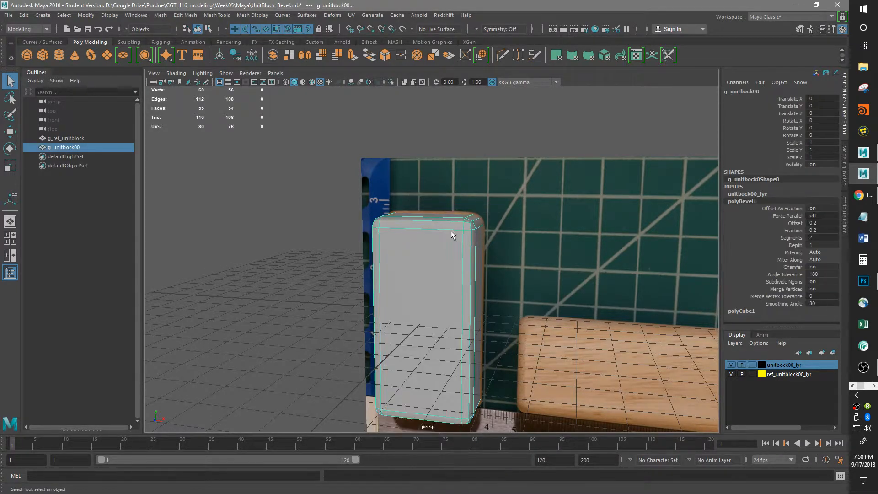
{"action": "left_click", "coordinate": [332, 15]}
{"action": "left_click", "coordinate": [336, 18]}
{"action": "left_click", "coordinate": [247, 15]}
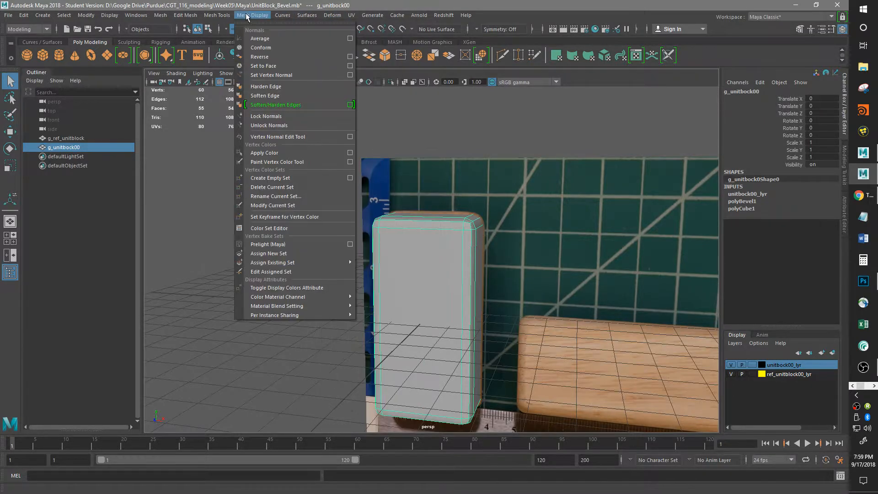
{"action": "left_click", "coordinate": [277, 95]}
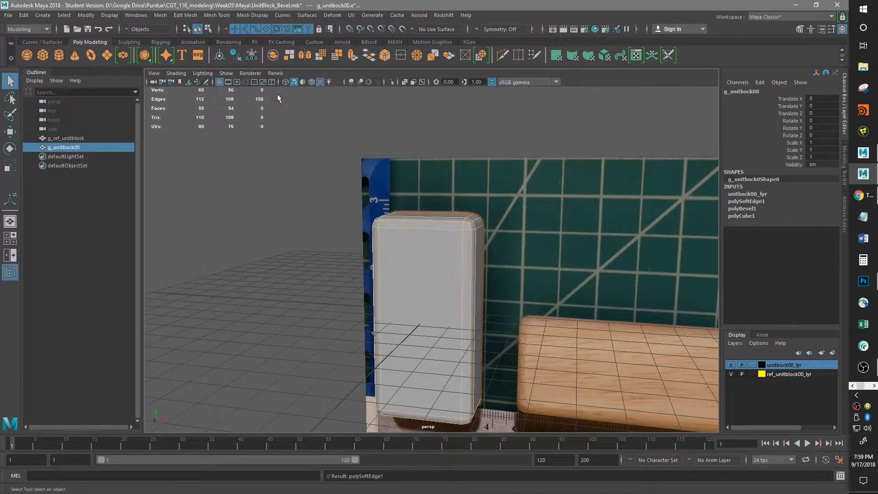
Inspect the softened block from several angles against the reference photo, with and without its wireframe selected
{"action": "left_click", "coordinate": [300, 220]}
{"action": "left_click_drag", "start_coordinate": [379, 261], "coordinate": [438, 183], "text": "alt"}
{"action": "scroll", "coordinate": [349, 206], "scroll_direction": "up", "scroll_amount": 2}
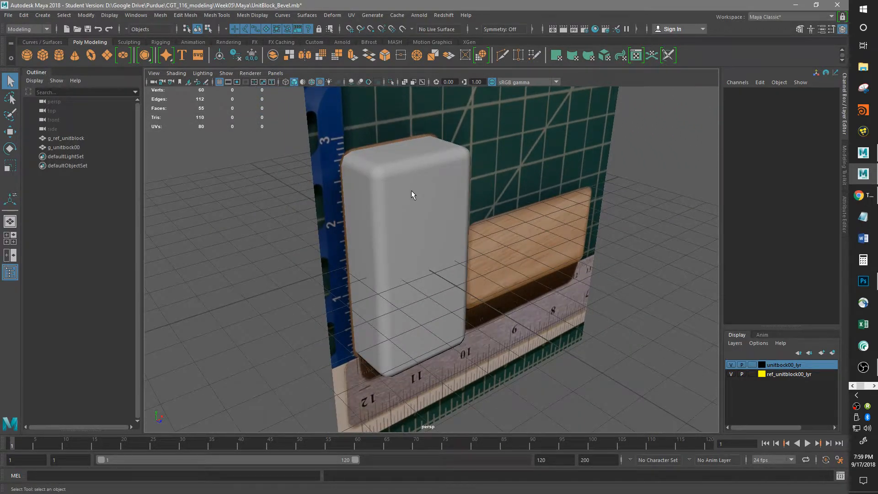
{"action": "scroll", "coordinate": [410, 190], "scroll_direction": "down", "scroll_amount": 3}
{"action": "scroll", "coordinate": [436, 274], "scroll_direction": "up", "scroll_amount": 2}
{"action": "left_click", "coordinate": [421, 227]}
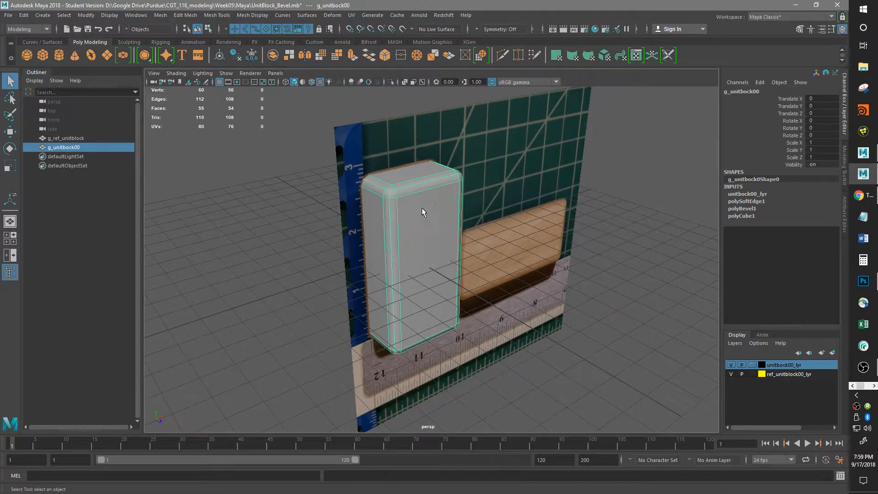
{"action": "left_click_drag", "start_coordinate": [541, 236], "coordinate": [365, 196], "text": "alt"}
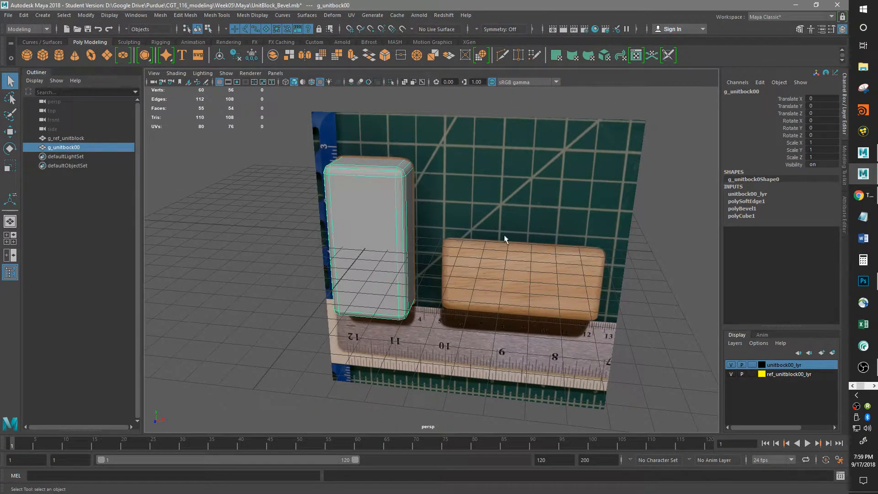
Open the block's UV layout in the floating UV Editor, and close the editor and the UV Toolkit
{"action": "left_click", "coordinate": [638, 58]}
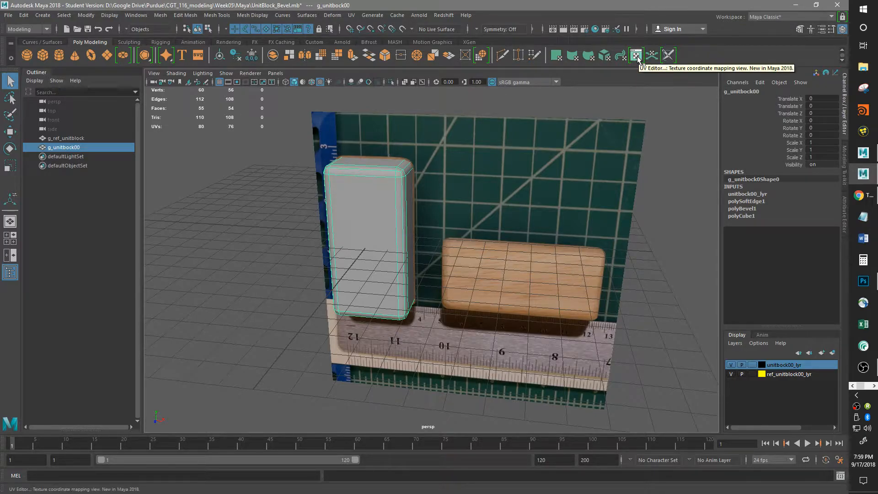
{"action": "left_click", "coordinate": [638, 58]}
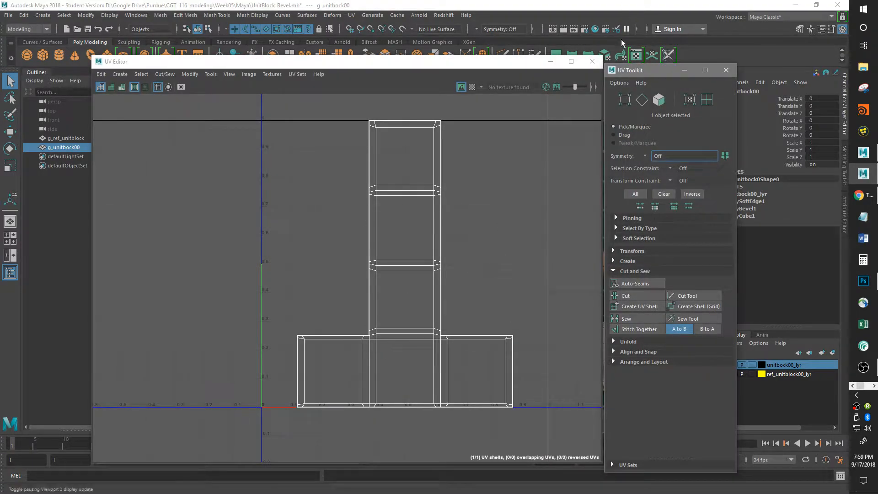
{"action": "left_click", "coordinate": [592, 63]}
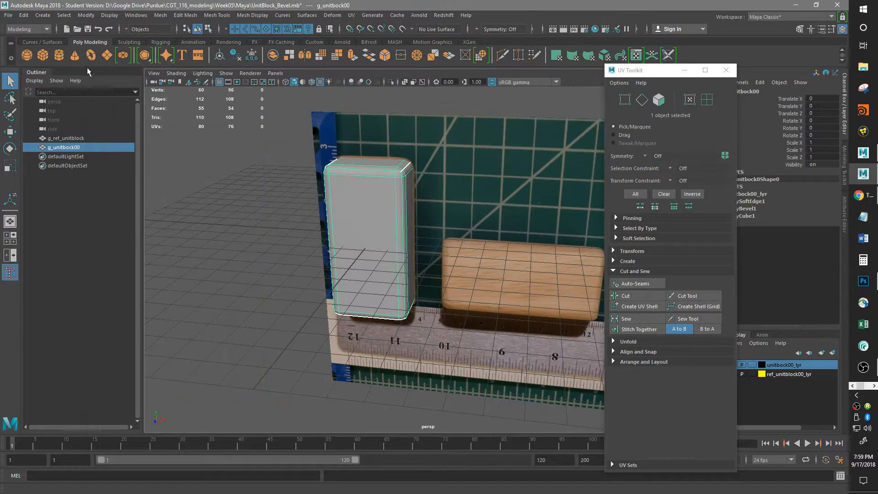
{"action": "left_click", "coordinate": [136, 15]}
{"action": "mouse_move", "coordinate": [164, 55]}
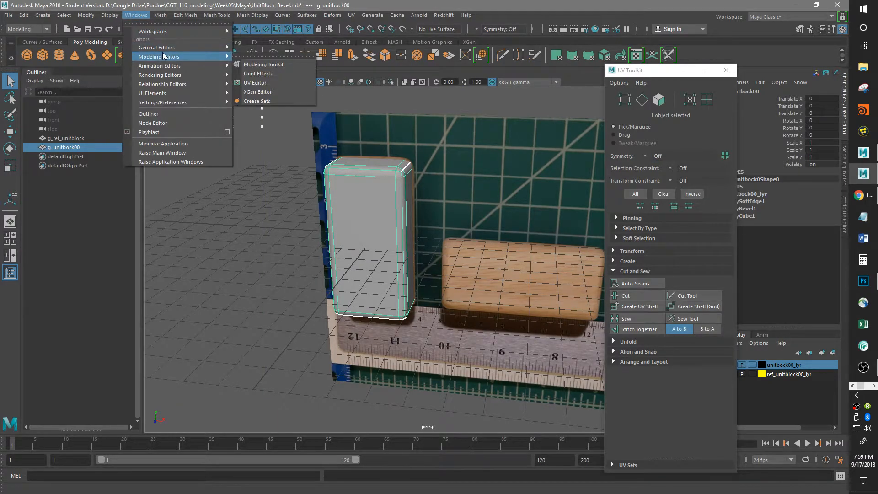
{"action": "left_click", "coordinate": [252, 83]}
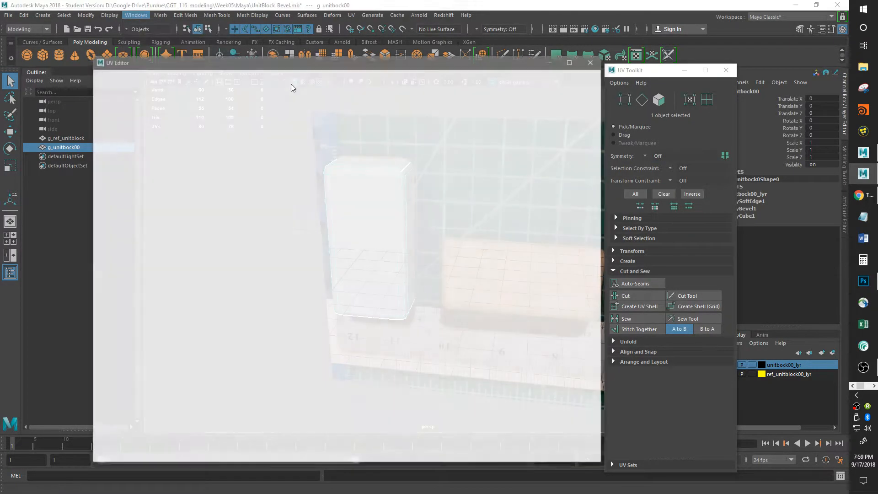
{"action": "left_click", "coordinate": [592, 62]}
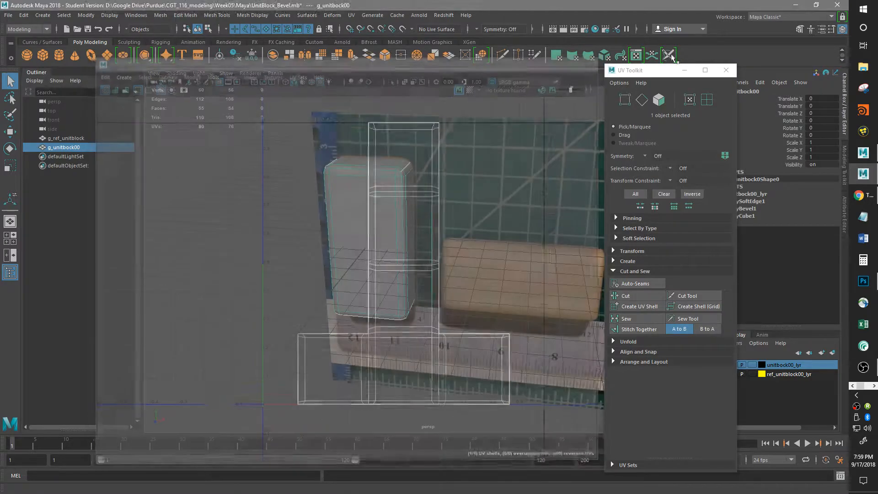
{"action": "left_click", "coordinate": [727, 69]}
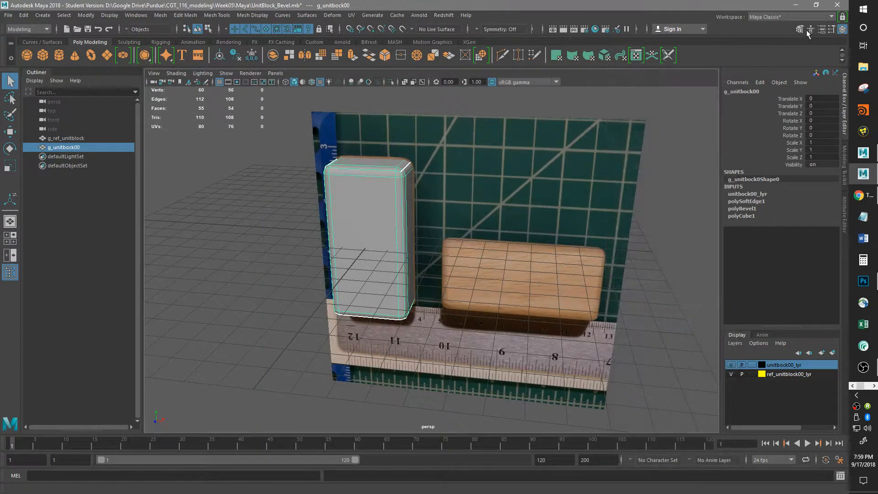
Switch to the UV Editing workspace, widen the UV Editor area, and hide the Outliner
{"action": "left_click", "coordinate": [832, 17]}
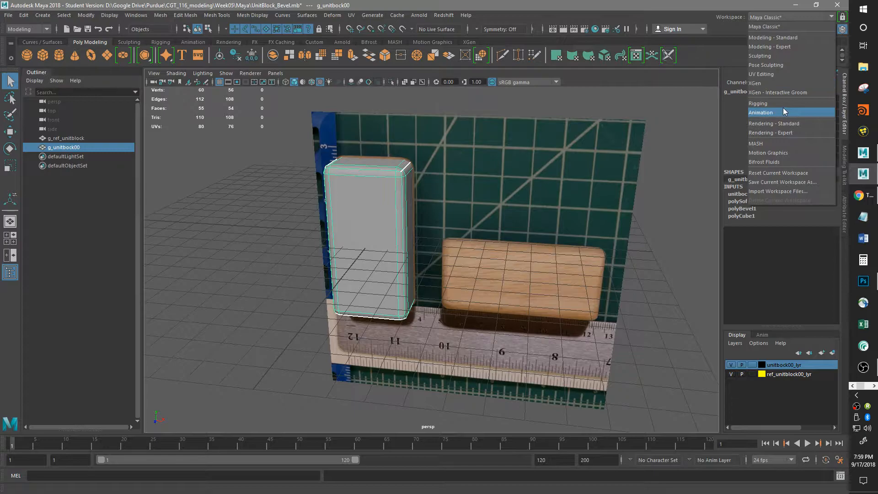
{"action": "left_click", "coordinate": [778, 75]}
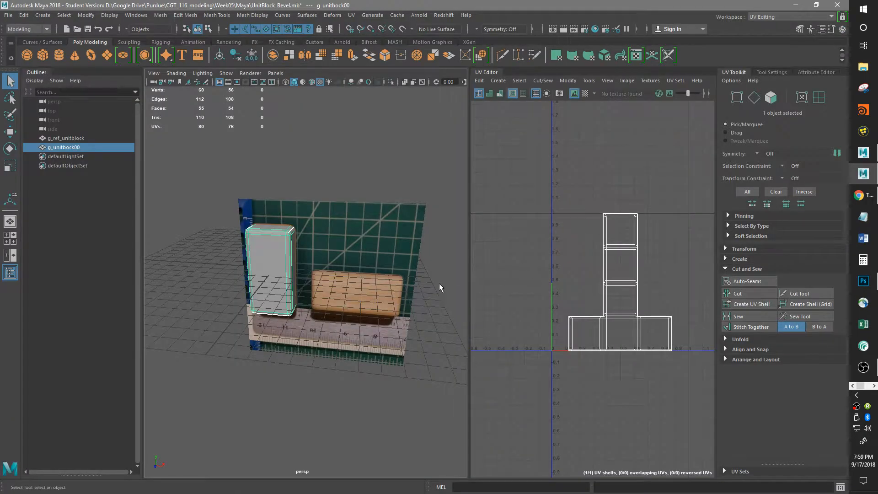
{"action": "left_click_drag", "start_coordinate": [469, 294], "coordinate": [405, 306]}
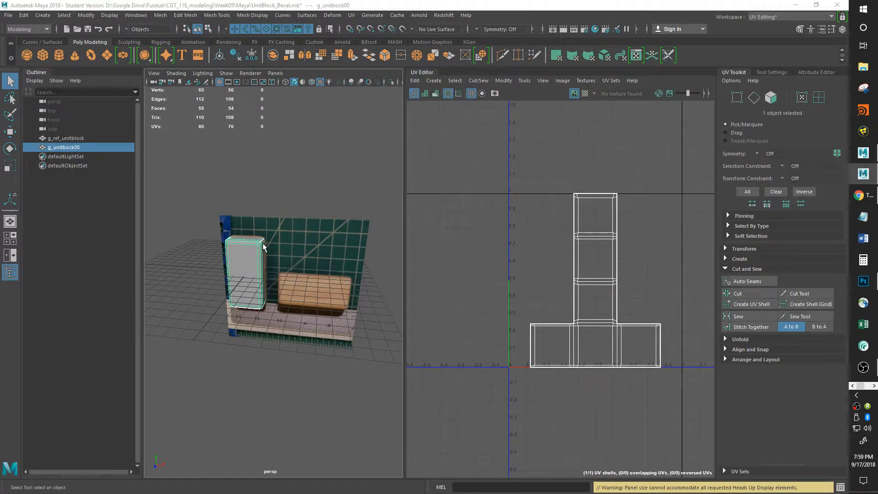
{"action": "key", "text": "space"}
{"action": "key", "text": "space"}
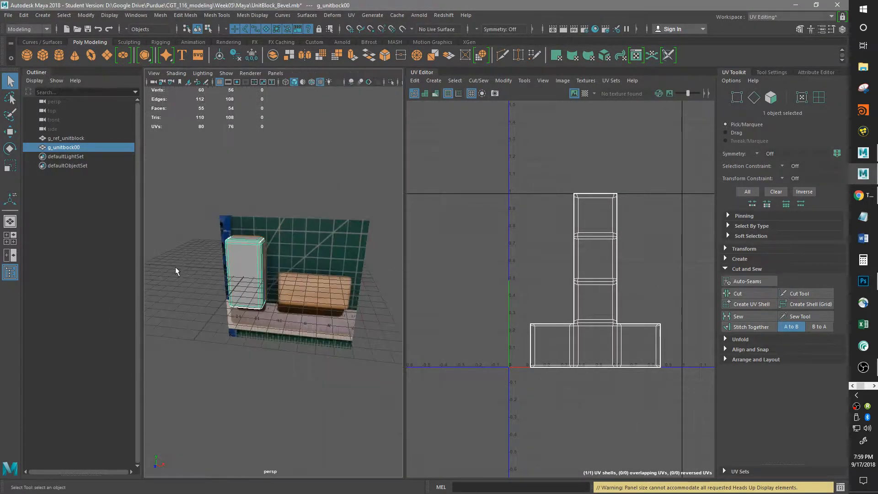
{"action": "left_click", "coordinate": [9, 273]}
{"action": "scroll", "coordinate": [187, 277], "scroll_direction": "up", "scroll_amount": 3}
{"action": "left_click_drag", "start_coordinate": [186, 278], "coordinate": [227, 288], "text": "alt"}
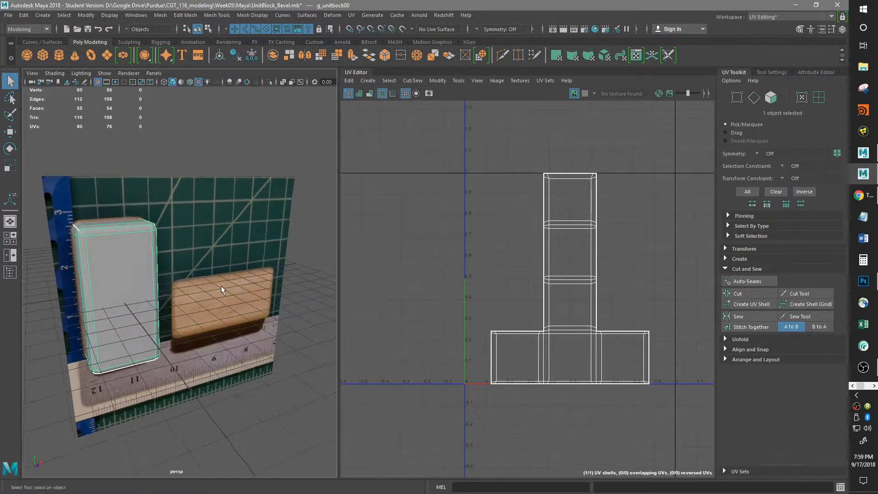
Hide the ref_unitblock00_lyr layer and select the block to display its UV layout in the UV Editor
{"action": "middle_click_drag", "start_coordinate": [585, 307], "coordinate": [552, 315], "text": "alt"}
{"action": "left_click", "coordinate": [198, 210]}
{"action": "left_click", "coordinate": [842, 29]}
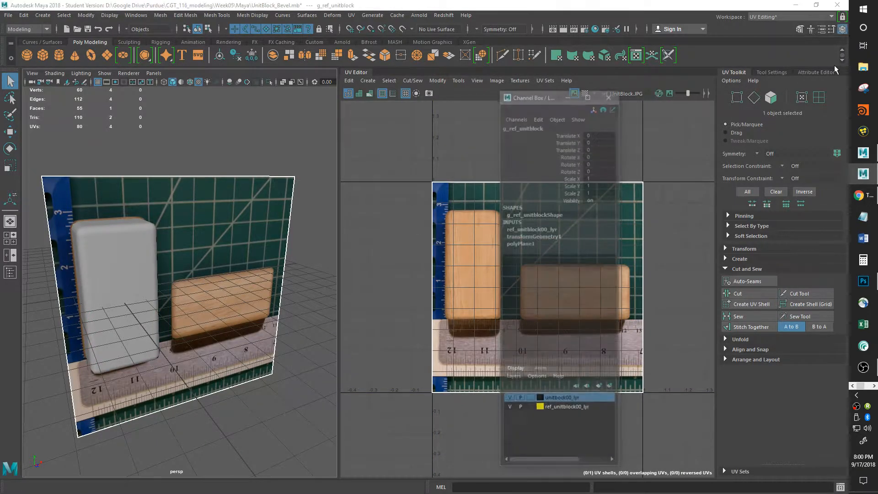
{"action": "left_click", "coordinate": [508, 409]}
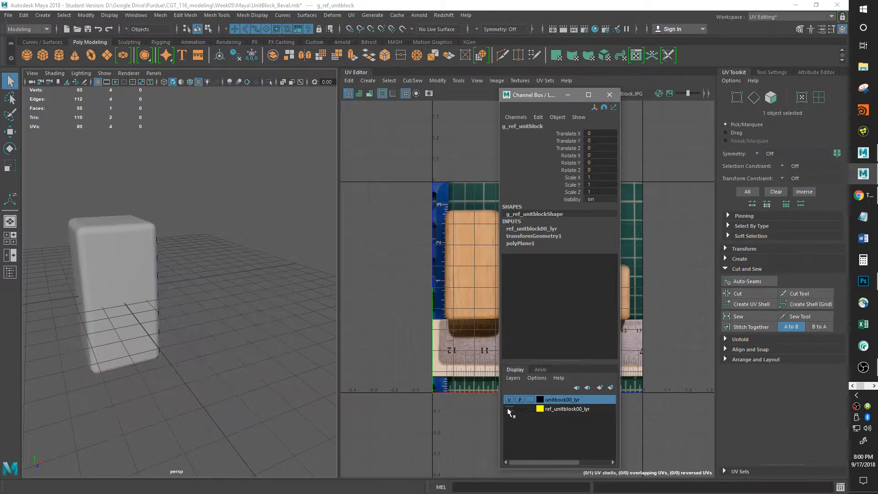
{"action": "left_click", "coordinate": [609, 95]}
{"action": "left_click_drag", "start_coordinate": [255, 269], "coordinate": [186, 268], "text": "alt"}
{"action": "left_click", "coordinate": [126, 265]}
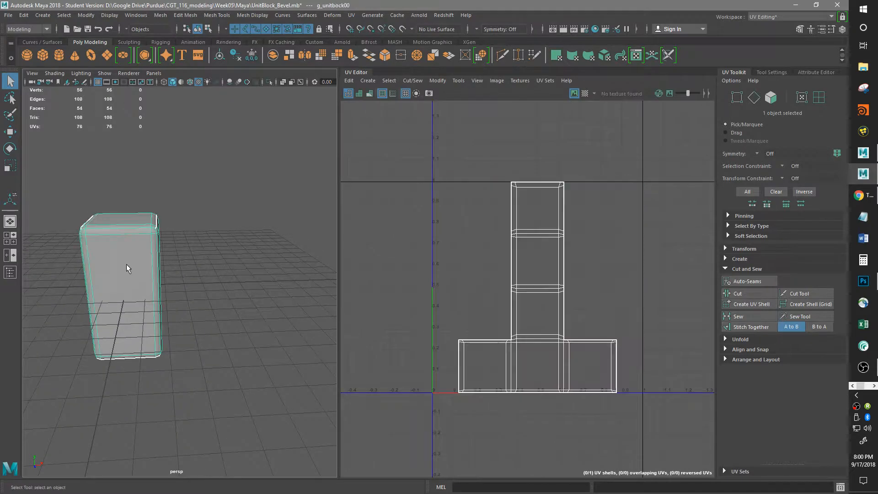
{"action": "scroll", "coordinate": [575, 305], "scroll_direction": "up", "scroll_amount": 3}
{"action": "scroll", "coordinate": [576, 296], "scroll_direction": "down", "scroll_amount": 2}
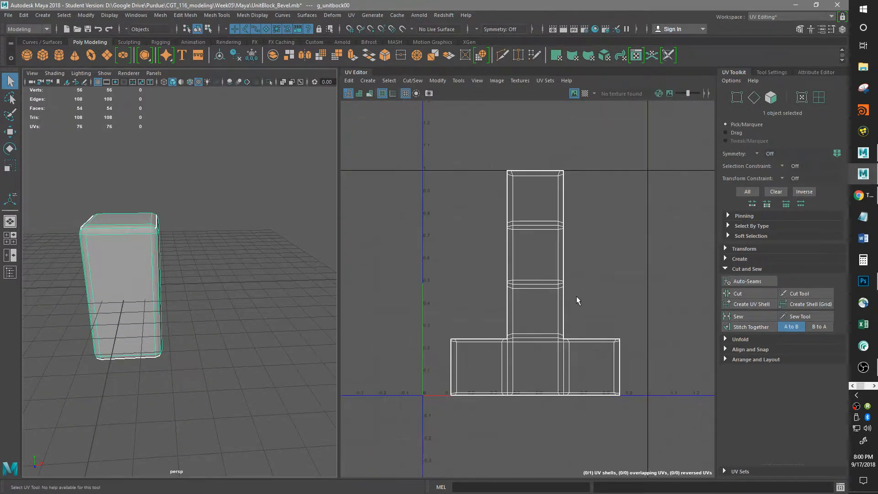
{"action": "scroll", "coordinate": [576, 295], "scroll_direction": "down", "scroll_amount": 1}
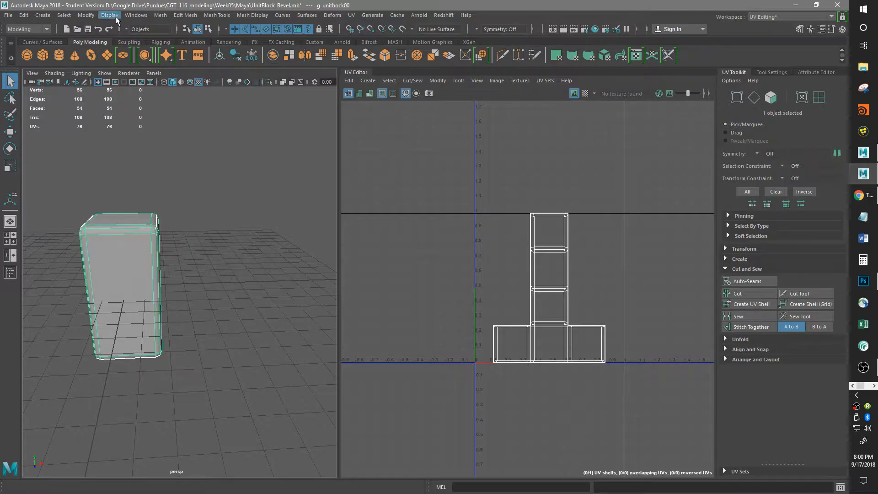
Create a default polygon sphere to display its UV layout
{"action": "left_click", "coordinate": [27, 56]}
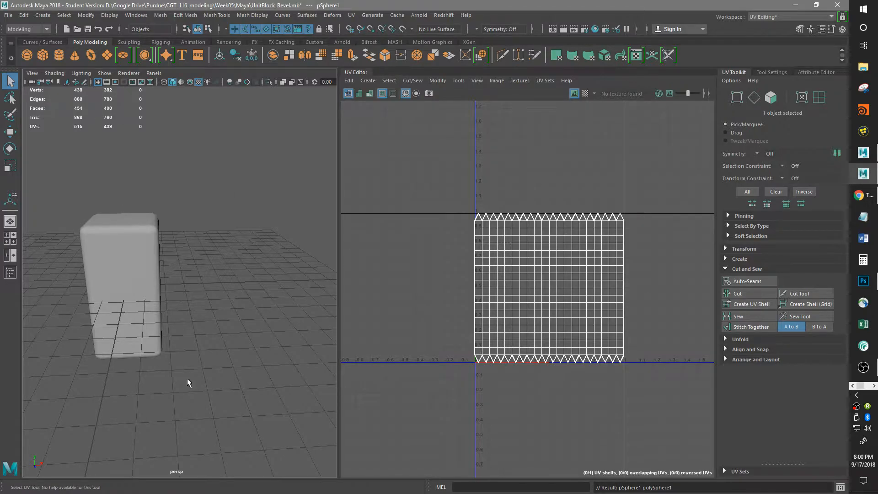
{"action": "mouse_move", "coordinate": [212, 368]}
{"action": "left_mouse_down", "text": "alt"}
{"action": "mouse_move", "coordinate": [253, 344]}
{"action": "mouse_move", "coordinate": [214, 355]}
{"action": "left_mouse_up", "text": "alt"}
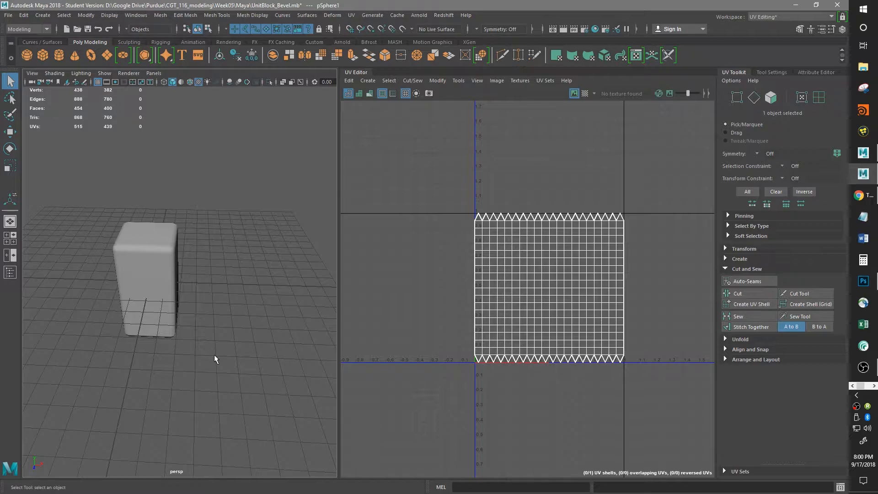
Remove the sphere, and create and delete a default polygon torus to view its UV layout
{"action": "left_click", "coordinate": [214, 355]}
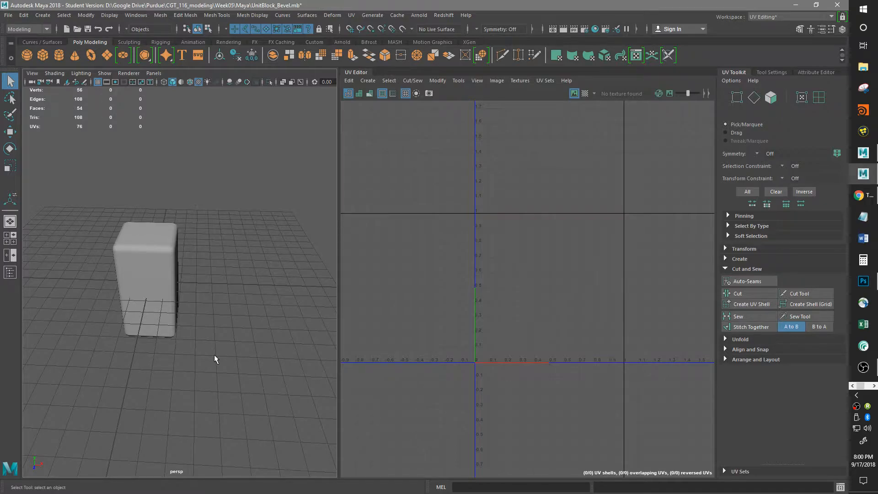
{"action": "left_click", "coordinate": [90, 55]}
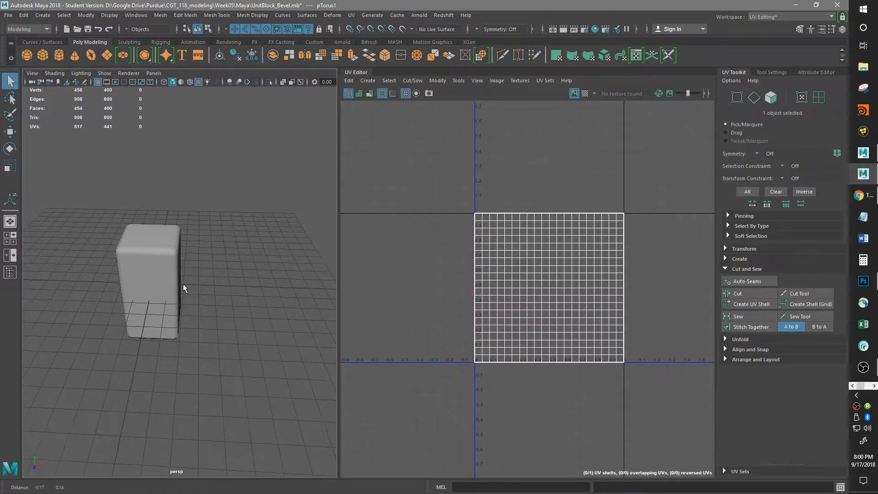
{"action": "key", "text": "Delete"}
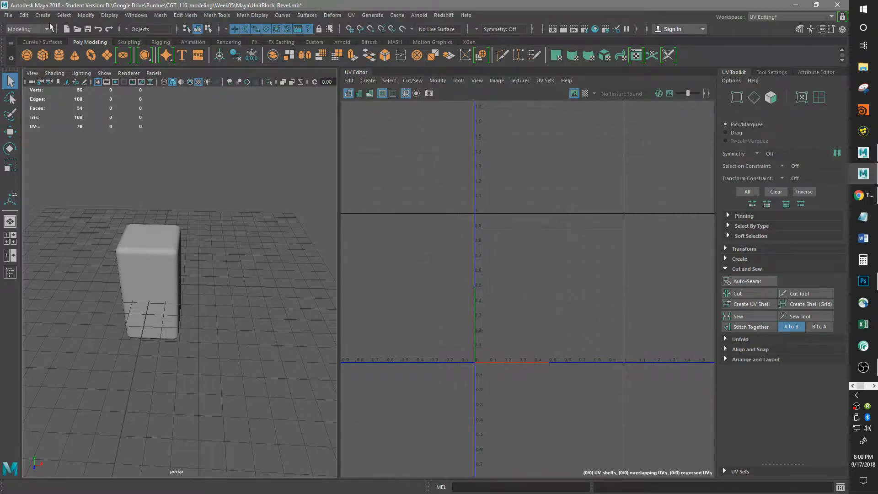
Select the block and frame its whole UV layout in the UV Editor
{"action": "left_click", "coordinate": [164, 264]}
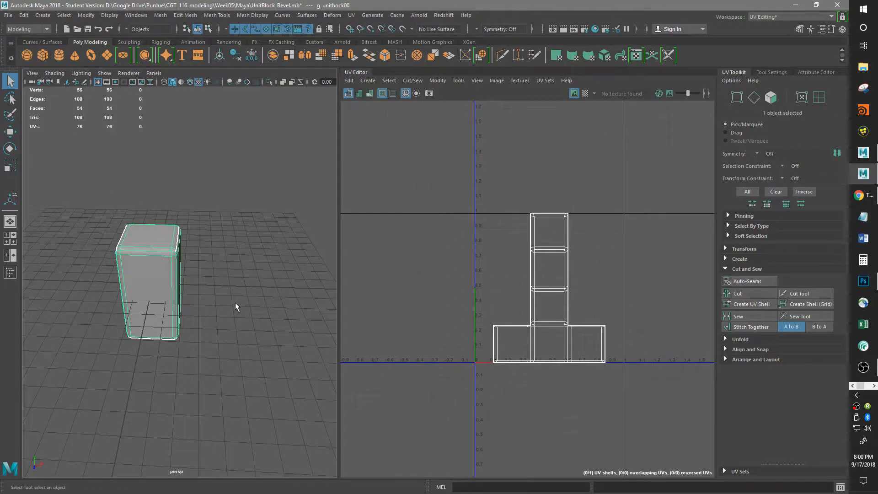
{"action": "scroll", "coordinate": [235, 303], "scroll_direction": "up", "scroll_amount": 4}
{"action": "middle_click_drag", "start_coordinate": [235, 303], "coordinate": [272, 349], "text": "alt"}
{"action": "right_click_drag", "start_coordinate": [272, 349], "coordinate": [188, 380], "text": "alt"}
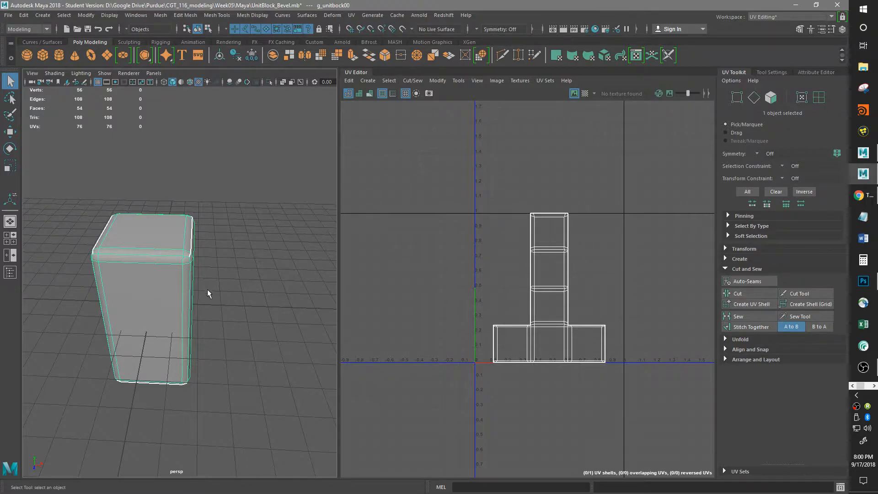
{"action": "left_click_drag", "start_coordinate": [207, 292], "coordinate": [165, 288], "text": "alt"}
{"action": "left_click_drag", "start_coordinate": [122, 320], "coordinate": [201, 367], "text": "alt"}
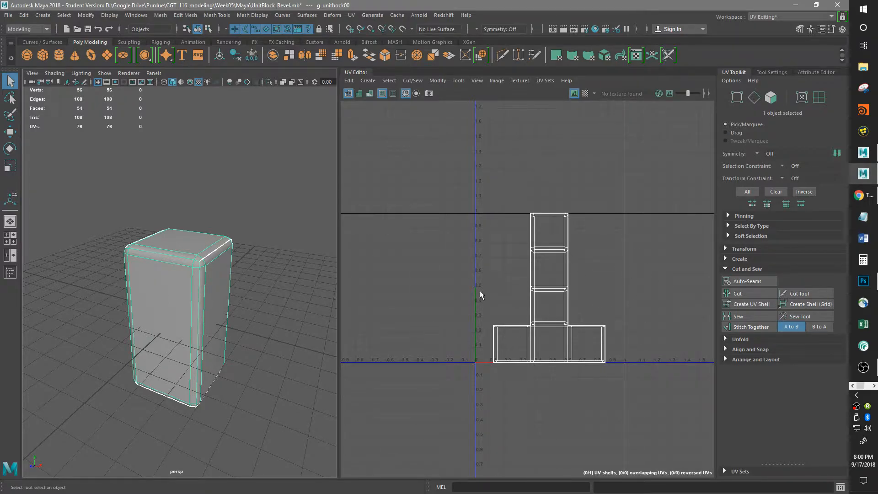
{"action": "scroll", "coordinate": [523, 322], "scroll_direction": "up", "scroll_amount": 6}
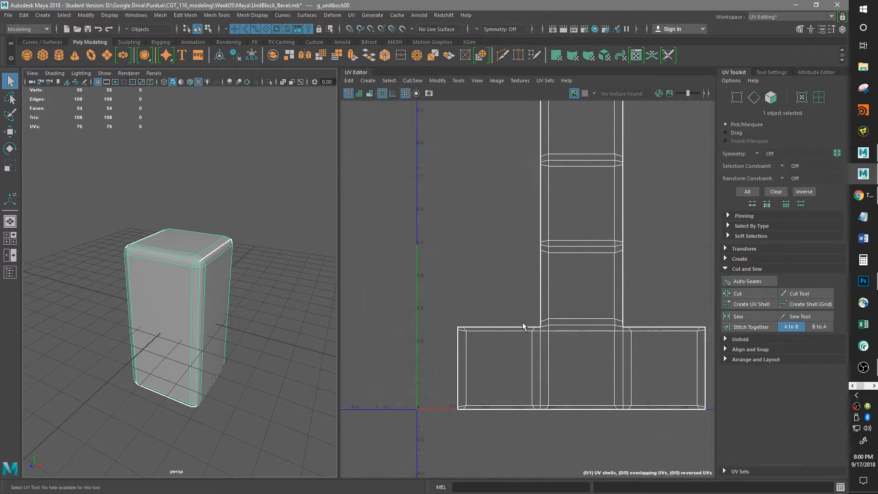
{"action": "scroll", "coordinate": [550, 327], "scroll_direction": "down", "scroll_amount": 3}
{"action": "key", "text": "f"}
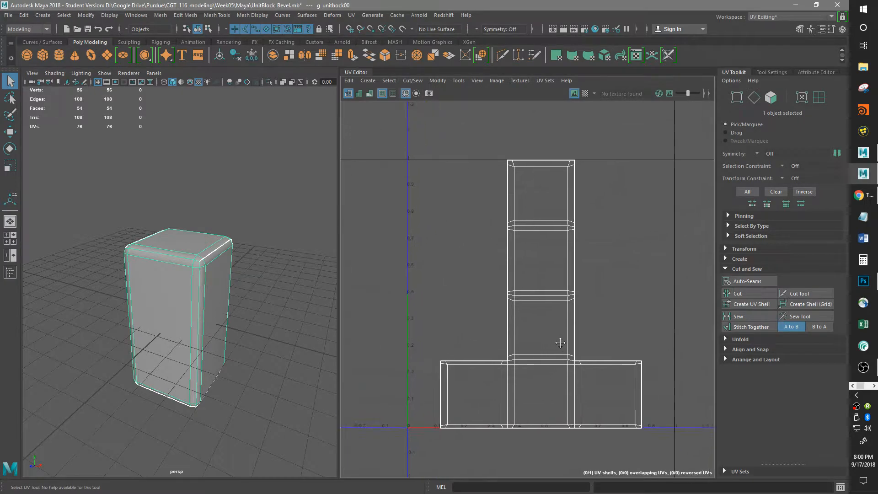
{"action": "scroll", "coordinate": [547, 323], "scroll_direction": "down", "scroll_amount": 1}
{"action": "scroll", "coordinate": [547, 322], "scroll_direction": "up", "scroll_amount": 2}
Switch the UV Editor to face selection and pick individual UV faces to match them with the block's sides
{"action": "right_click", "coordinate": [553, 289]}
{"action": "right_click_drag", "start_coordinate": [555, 293], "coordinate": [554, 307]}
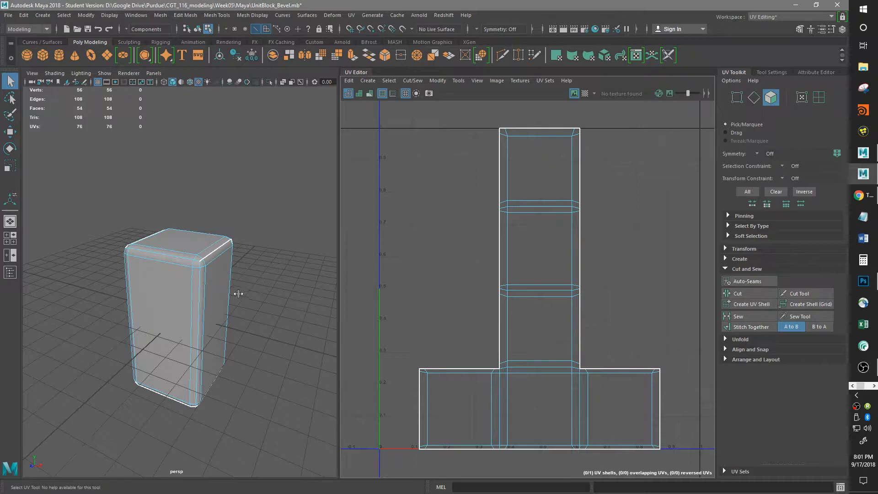
{"action": "left_click", "coordinate": [538, 257]}
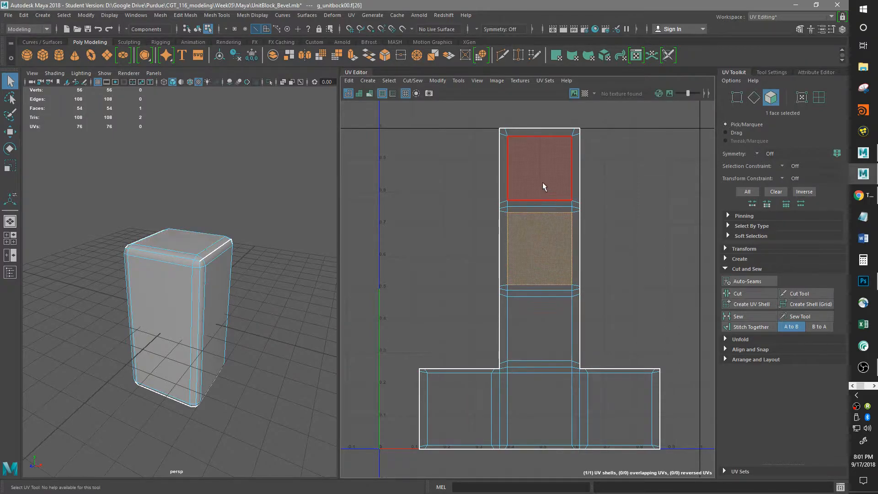
{"action": "left_click_drag", "start_coordinate": [225, 388], "coordinate": [265, 430], "text": "alt"}
{"action": "left_click", "coordinate": [540, 334]}
{"action": "left_click", "coordinate": [539, 403]}
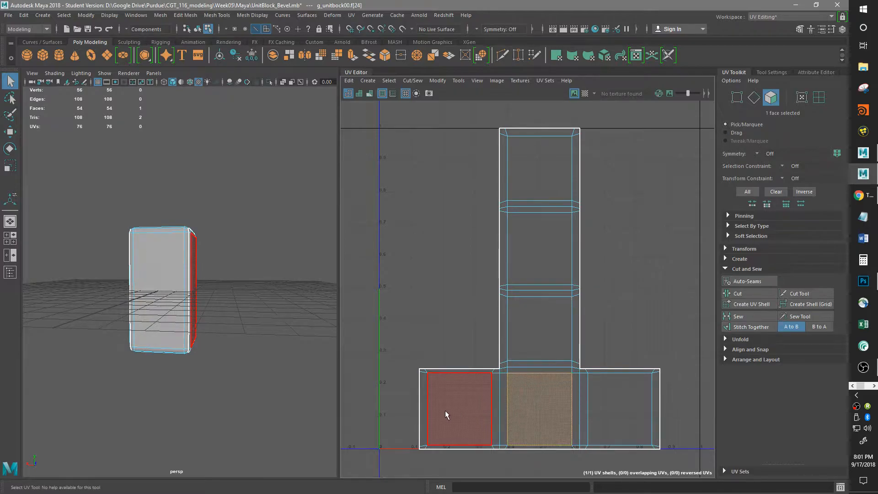
{"action": "left_click_drag", "start_coordinate": [206, 322], "coordinate": [52, 333], "text": "alt"}
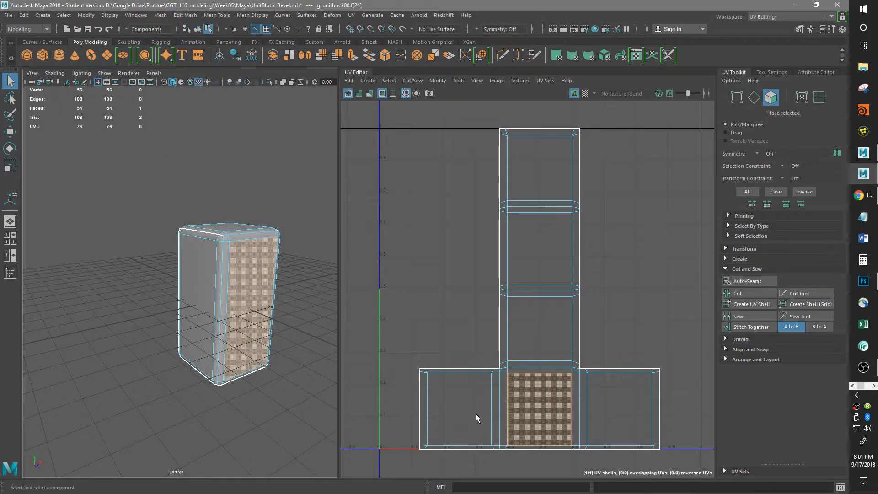
{"action": "left_click", "coordinate": [539, 256]}
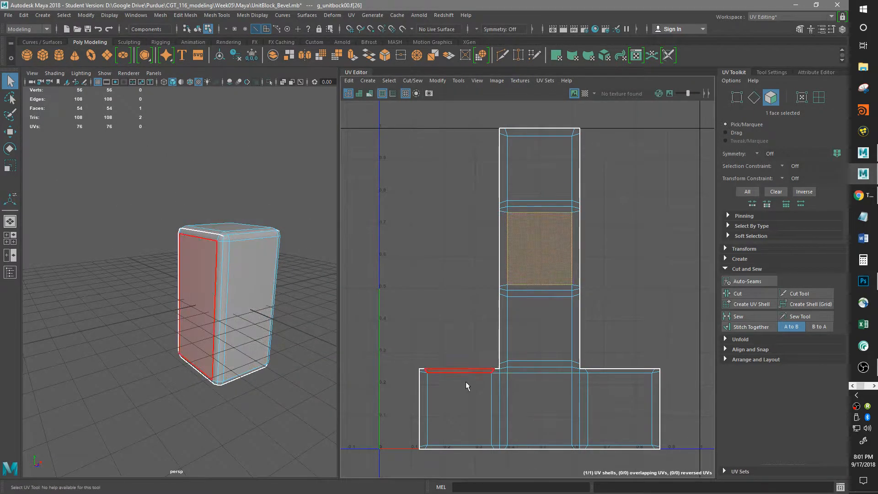
{"action": "left_click", "coordinate": [458, 408]}
{"action": "left_click", "coordinate": [632, 397]}
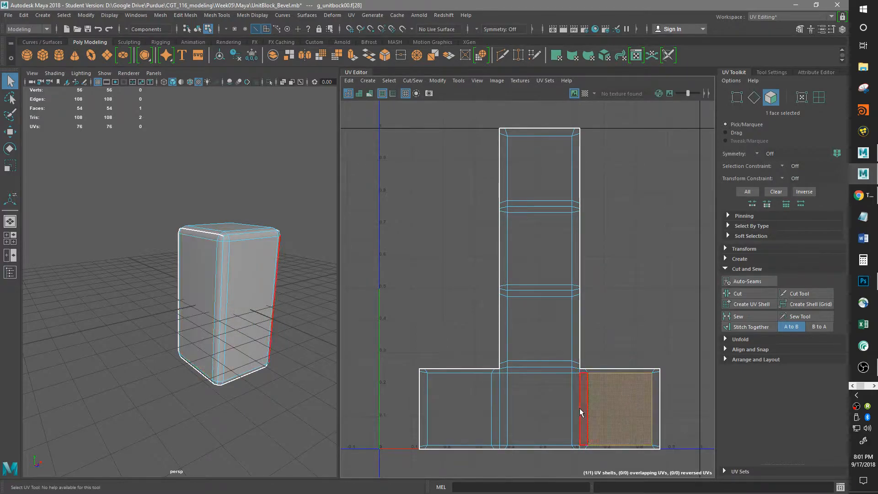
Select the bottom row, the central column and the top square of UV faces in turn to locate them on the block
{"action": "left_click_drag", "start_coordinate": [680, 404], "coordinate": [329, 408]}
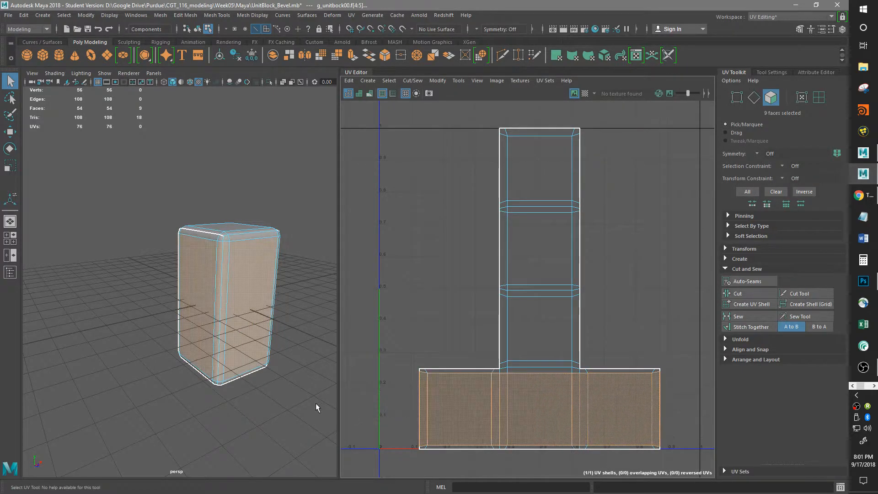
{"action": "left_click_drag", "start_coordinate": [426, 271], "coordinate": [632, 400]}
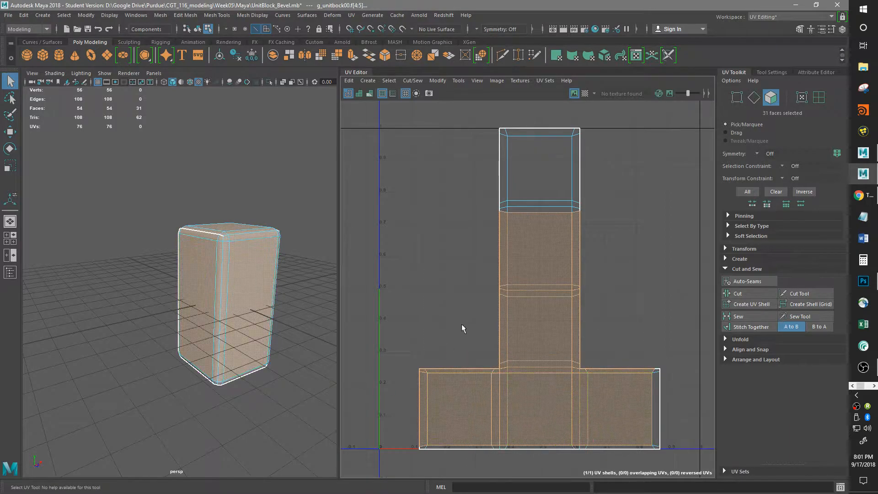
{"action": "left_click_drag", "start_coordinate": [632, 199], "coordinate": [427, 210]}
{"action": "left_click_drag", "start_coordinate": [238, 312], "coordinate": [215, 366], "text": "alt"}
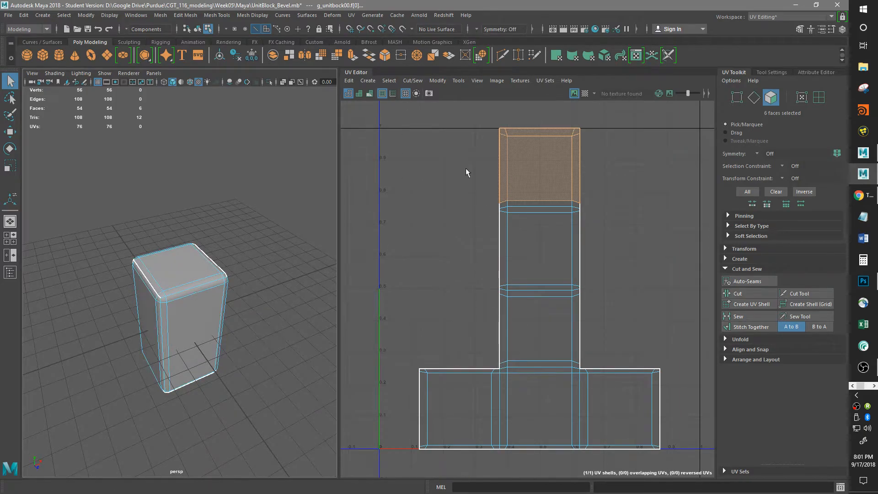
Toggle the texture borders off and on and examine the UV seam edges around the block
{"action": "left_click", "coordinate": [383, 94]}
{"action": "left_click", "coordinate": [382, 93]}
{"action": "left_click", "coordinate": [382, 94]}
{"action": "left_click", "coordinate": [382, 94]}
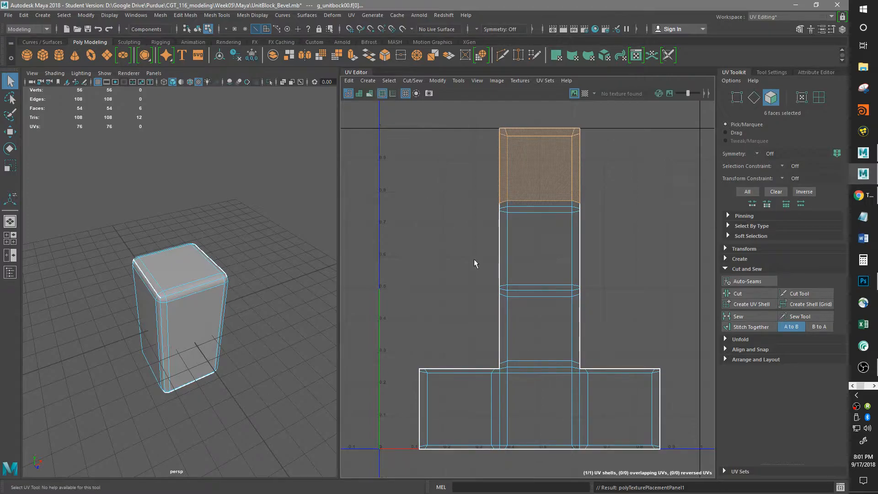
{"action": "left_click_drag", "start_coordinate": [256, 323], "coordinate": [153, 268], "text": "alt"}
{"action": "scroll", "coordinate": [219, 269], "scroll_direction": "up", "scroll_amount": 5}
{"action": "left_click_drag", "start_coordinate": [221, 277], "coordinate": [175, 204], "text": "alt"}
{"action": "left_click_drag", "start_coordinate": [206, 234], "coordinate": [243, 290], "text": "alt"}
{"action": "right_click_drag", "start_coordinate": [243, 290], "coordinate": [126, 321], "text": "alt"}
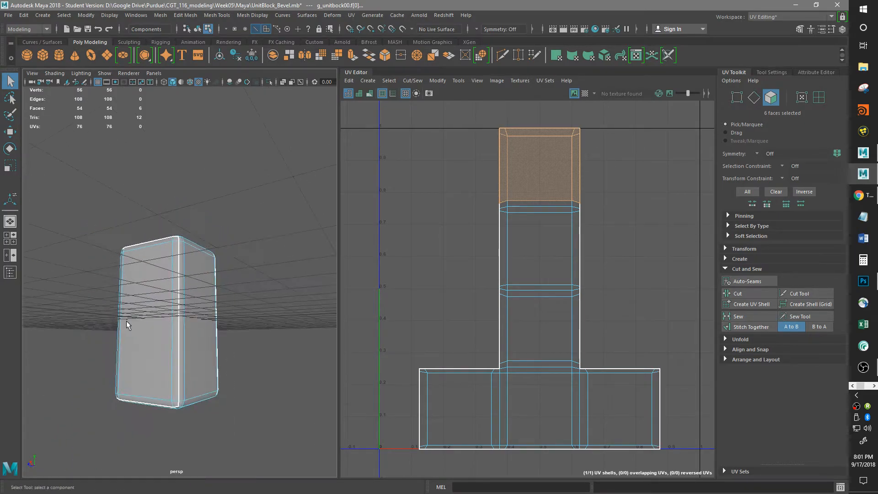
{"action": "left_click_drag", "start_coordinate": [127, 325], "coordinate": [196, 367], "text": "alt"}
{"action": "left_click", "coordinate": [382, 94]}
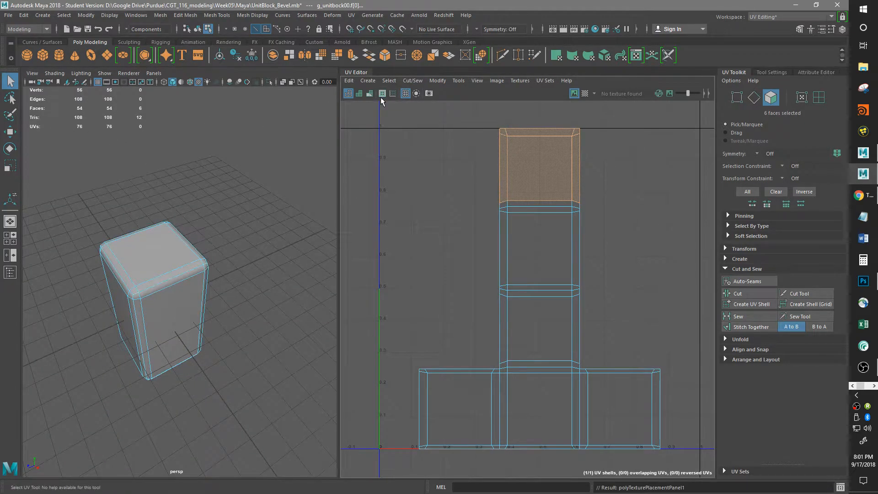
{"action": "left_click", "coordinate": [381, 94]}
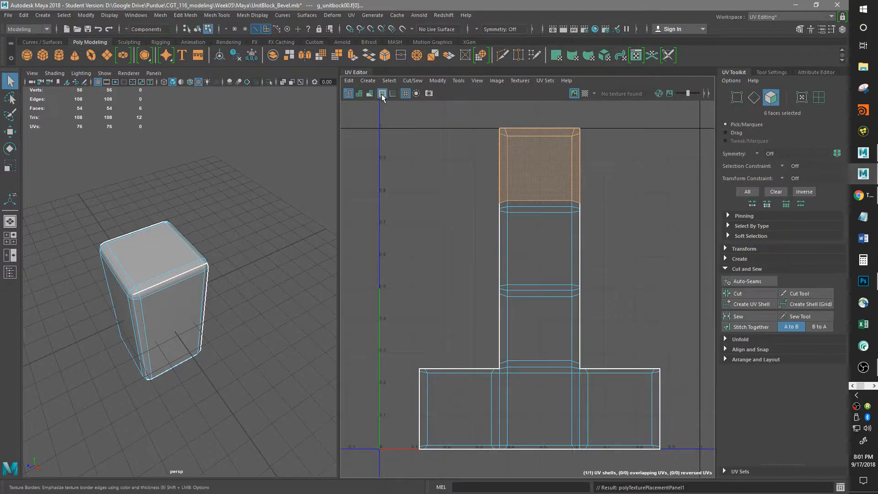
Toggle the UV Editor grid off and on and examine how the UV shell sits in the 0 to 1 space
{"action": "left_click", "coordinate": [405, 93]}
{"action": "left_click", "coordinate": [405, 93]}
{"action": "middle_click_drag", "start_coordinate": [420, 365], "coordinate": [432, 347], "text": "alt"}
{"action": "scroll", "coordinate": [407, 304], "scroll_direction": "down", "scroll_amount": 3}
{"action": "right_click_drag", "start_coordinate": [482, 324], "coordinate": [388, 331], "text": "alt"}
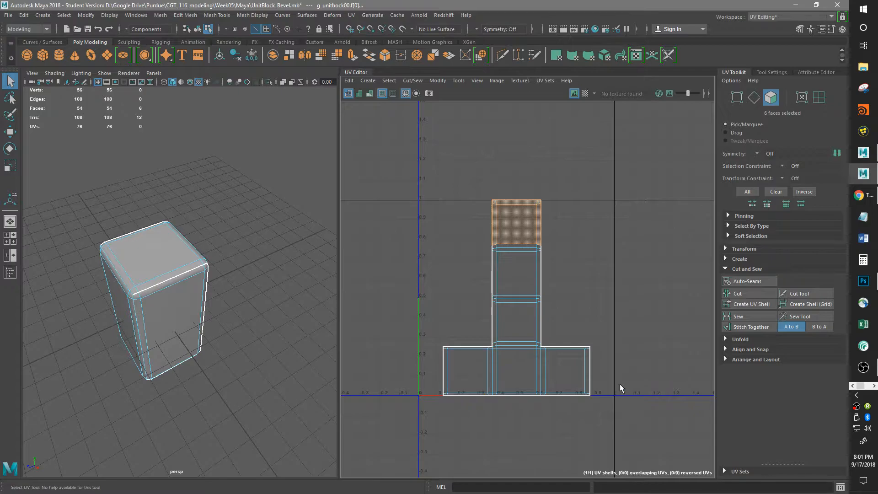
{"action": "middle_click_drag", "start_coordinate": [482, 403], "coordinate": [479, 394], "text": "alt"}
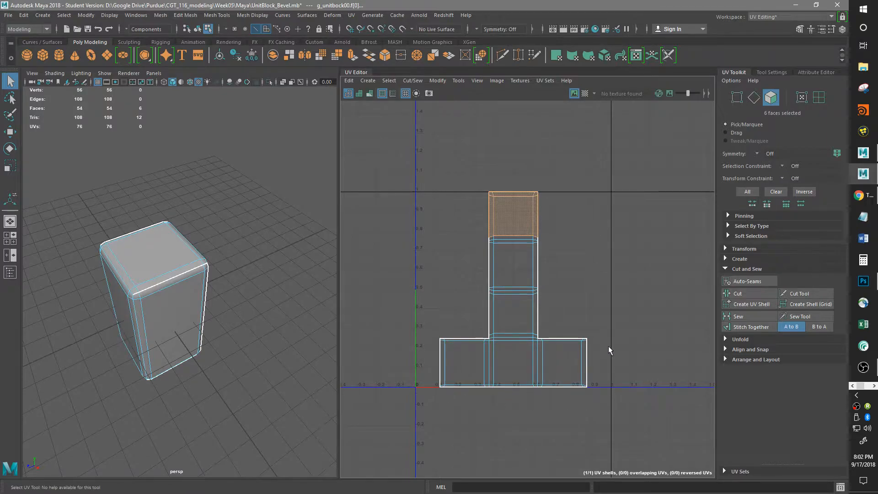
Select all of the block's UV faces and examine the shell's position relative to the neighbouring UV tiles
{"action": "left_click_drag", "start_coordinate": [618, 412], "coordinate": [401, 179]}
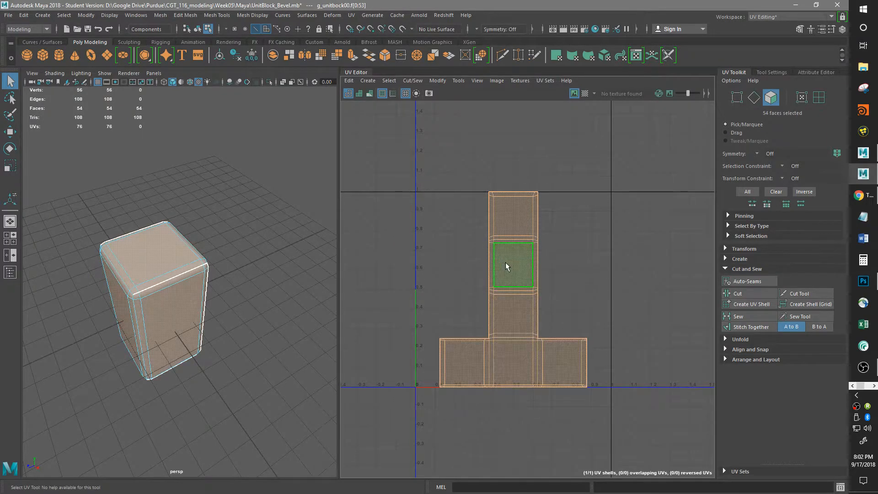
{"action": "middle_click_drag", "start_coordinate": [619, 347], "coordinate": [467, 352], "text": "alt"}
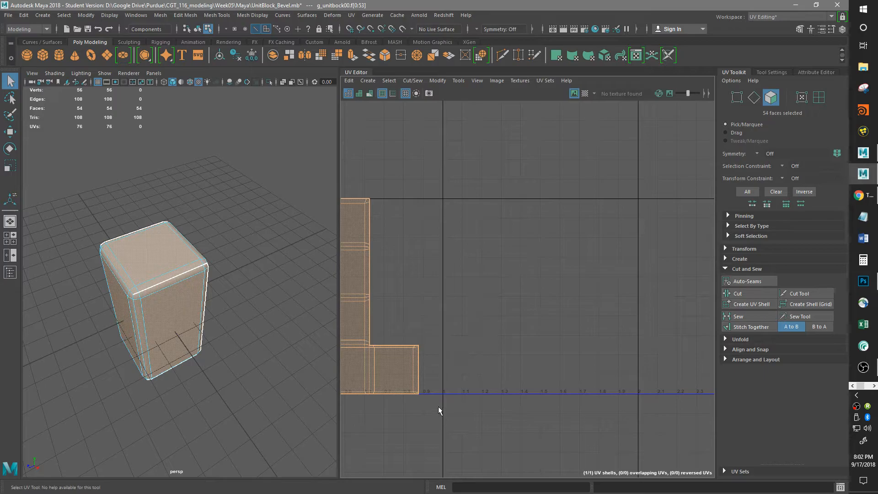
{"action": "scroll", "coordinate": [644, 251], "scroll_direction": "down", "scroll_amount": 4}
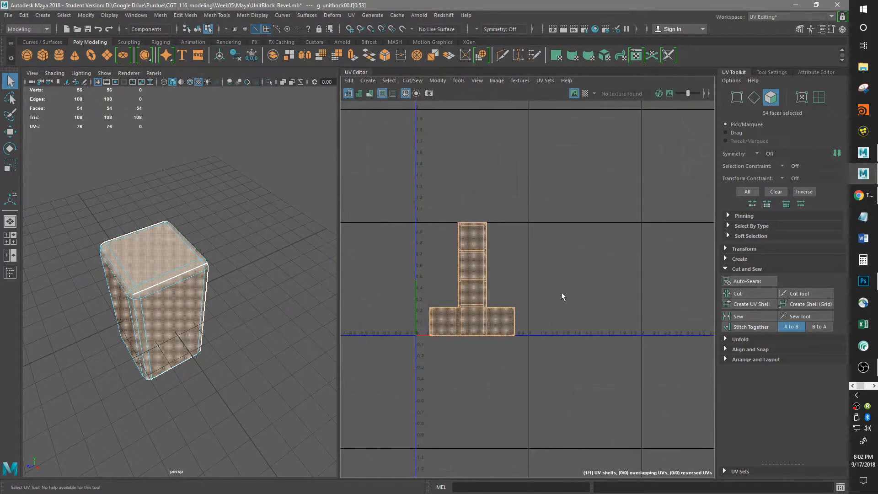
{"action": "scroll", "coordinate": [571, 287], "scroll_direction": "up", "scroll_amount": 1}
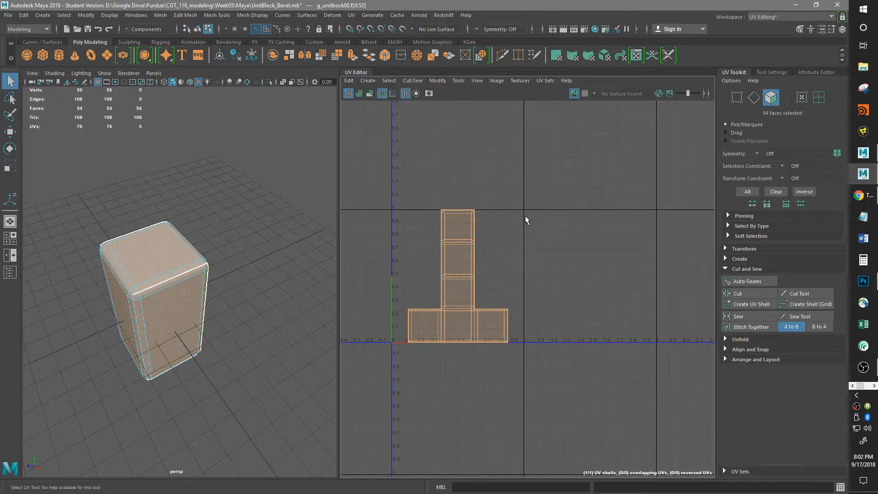
{"action": "middle_click_drag", "start_coordinate": [548, 256], "coordinate": [556, 309], "text": "alt"}
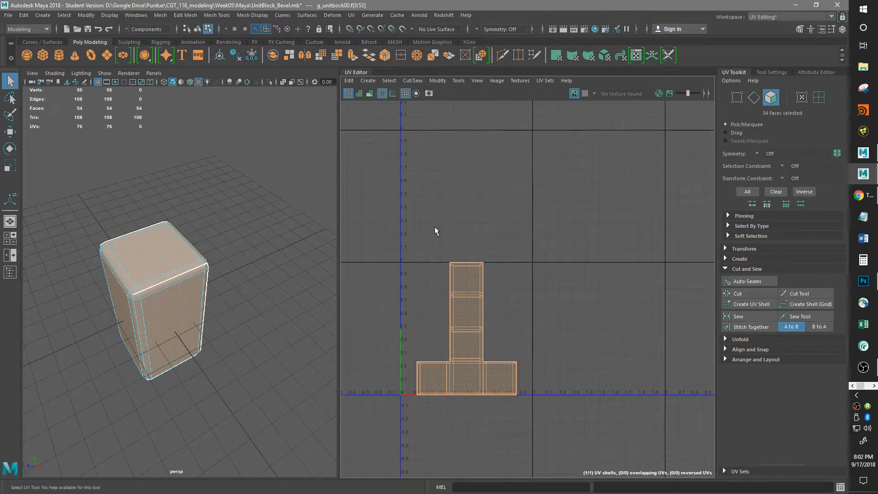
{"action": "middle_click_drag", "start_coordinate": [630, 298], "coordinate": [592, 207], "text": "alt"}
{"action": "scroll", "coordinate": [592, 207], "scroll_direction": "down", "scroll_amount": 1}
{"action": "scroll", "coordinate": [490, 259], "scroll_direction": "up", "scroll_amount": 2}
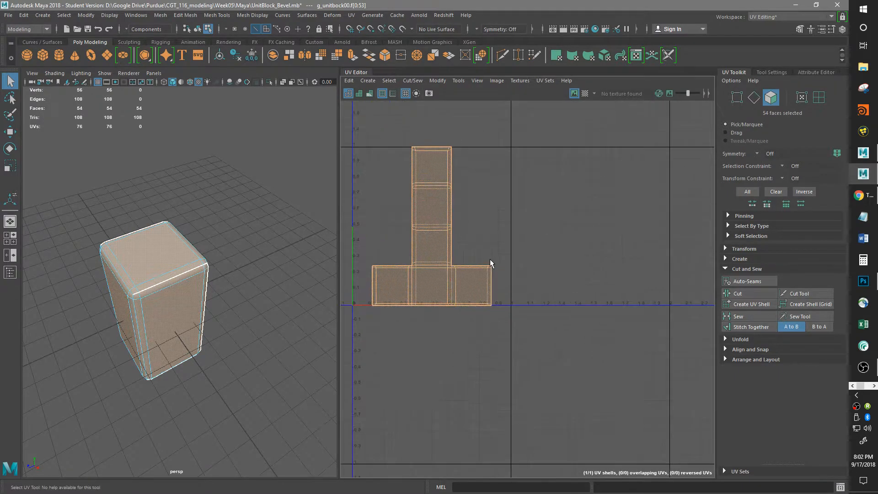
{"action": "middle_click_drag", "start_coordinate": [461, 277], "coordinate": [549, 339], "text": "alt"}
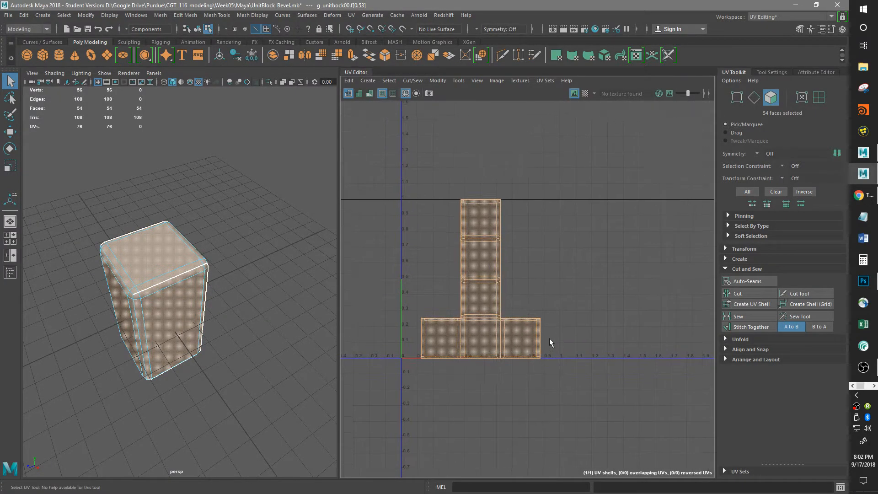
{"action": "scroll", "coordinate": [550, 337], "scroll_direction": "down", "scroll_amount": 1}
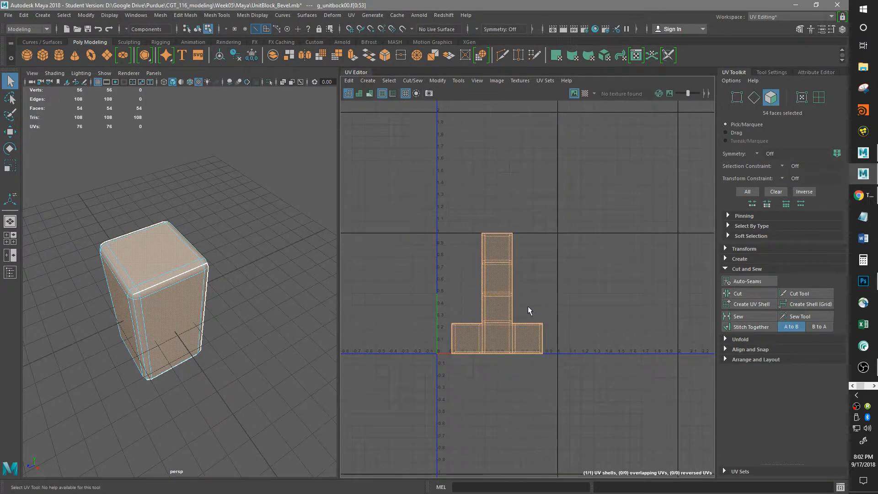
{"action": "middle_click_drag", "start_coordinate": [512, 337], "coordinate": [516, 339], "text": "alt"}
Select all of the block's faces in the UV Editor and apply an Automatic UV projection
{"action": "left_click_drag", "start_coordinate": [400, 198], "coordinate": [619, 396]}
{"action": "scroll", "coordinate": [525, 372], "scroll_direction": "up", "scroll_amount": 3}
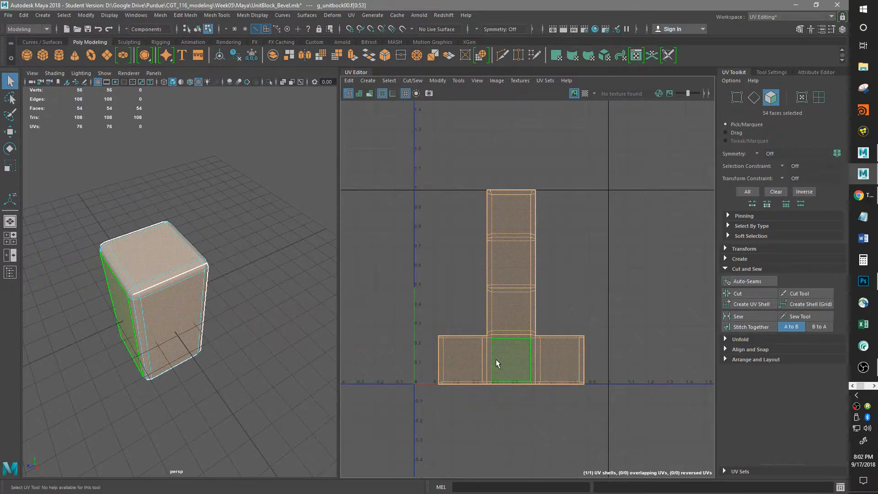
{"action": "left_click_drag", "start_coordinate": [137, 383], "coordinate": [274, 343], "text": "alt"}
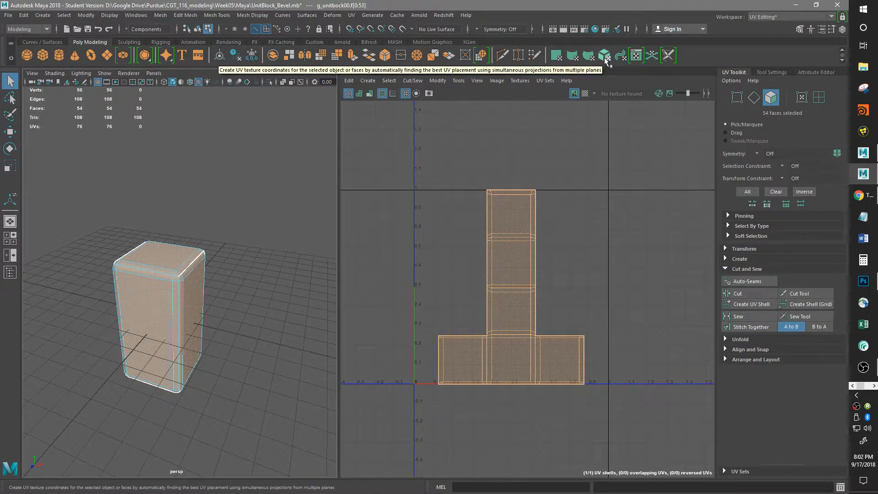
{"action": "left_click", "coordinate": [605, 59]}
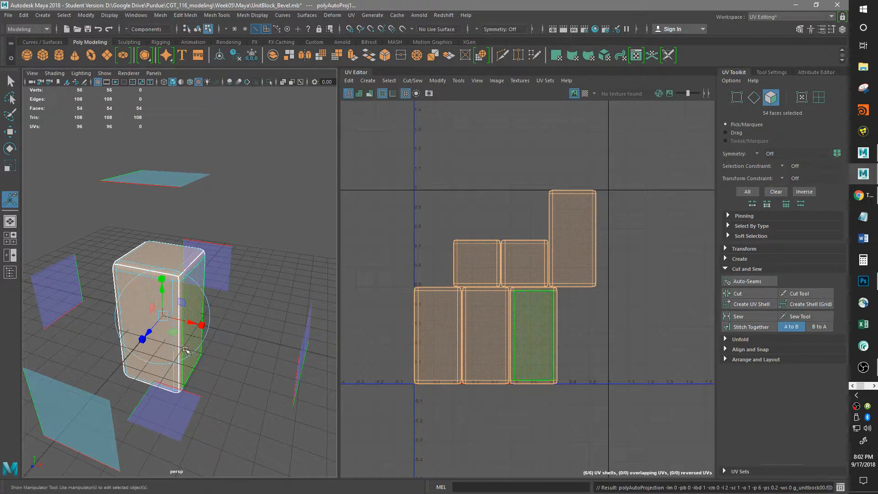
{"action": "middle_click_drag", "start_coordinate": [285, 429], "coordinate": [300, 441], "text": "alt"}
{"action": "scroll", "coordinate": [277, 294], "scroll_direction": "up", "scroll_amount": 6}
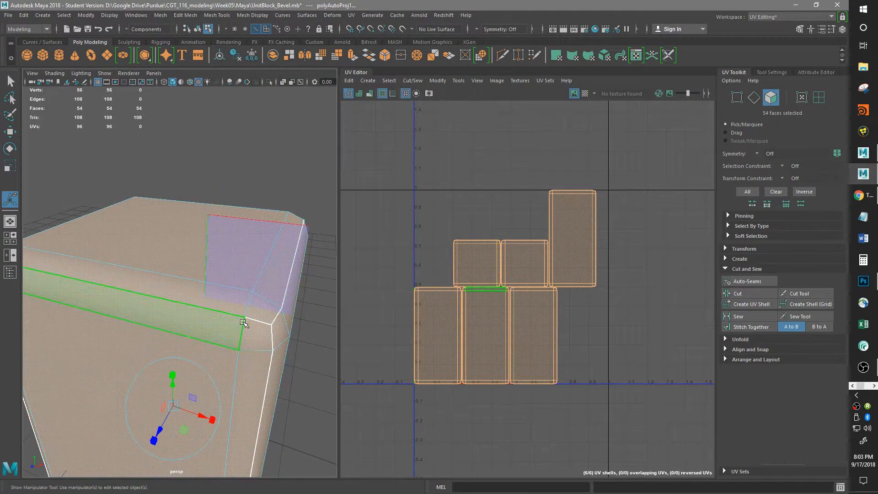
Examine the automatic projection planes around the block from several angles and compare them with the resulting UV shells
{"action": "scroll", "coordinate": [244, 319], "scroll_direction": "down", "scroll_amount": 4}
{"action": "scroll", "coordinate": [249, 337], "scroll_direction": "down", "scroll_amount": 5}
{"action": "left_click_drag", "start_coordinate": [249, 337], "coordinate": [248, 369], "text": "alt"}
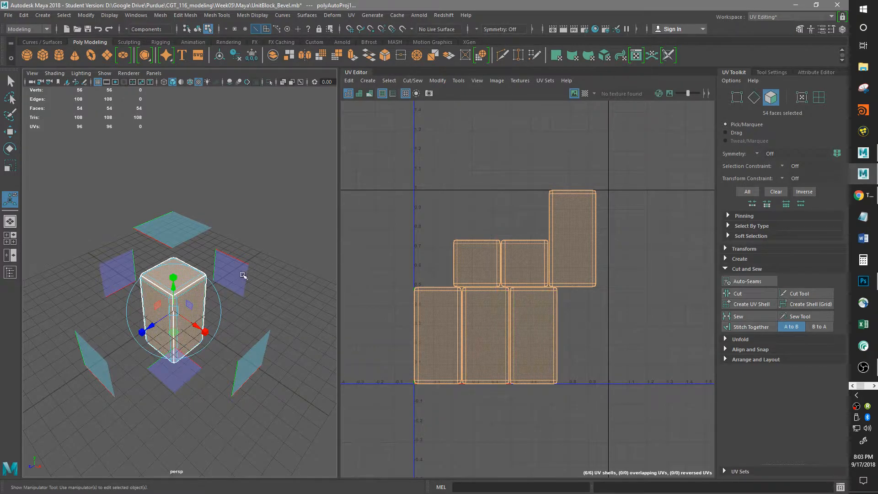
{"action": "left_click_drag", "start_coordinate": [263, 275], "coordinate": [247, 300], "text": "alt"}
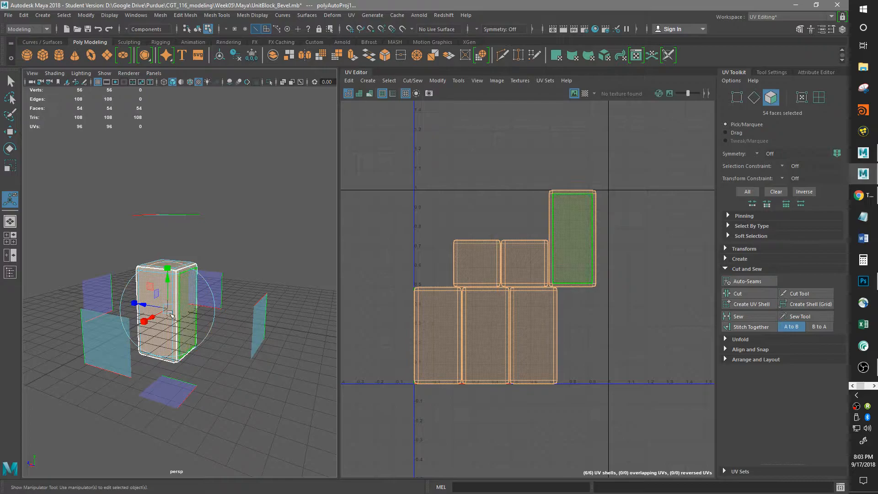
{"action": "left_click_drag", "start_coordinate": [250, 338], "coordinate": [352, 308], "text": "alt"}
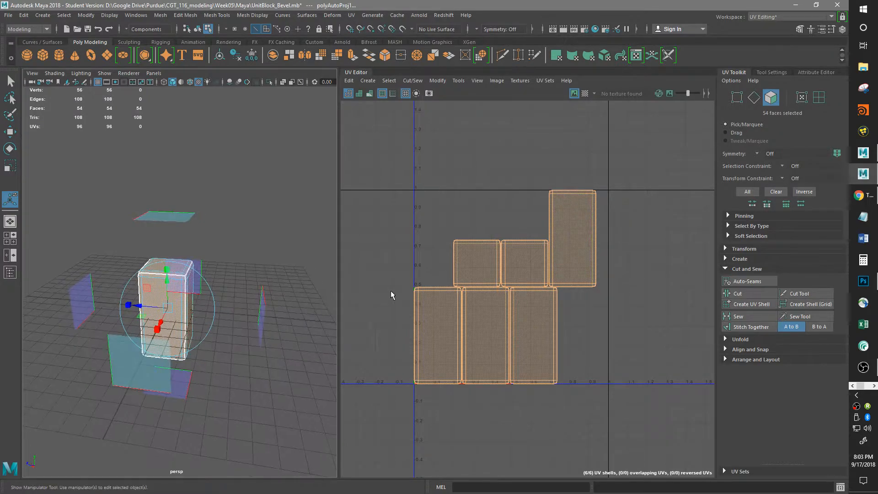
{"action": "left_click_drag", "start_coordinate": [220, 312], "coordinate": [329, 322], "text": "alt"}
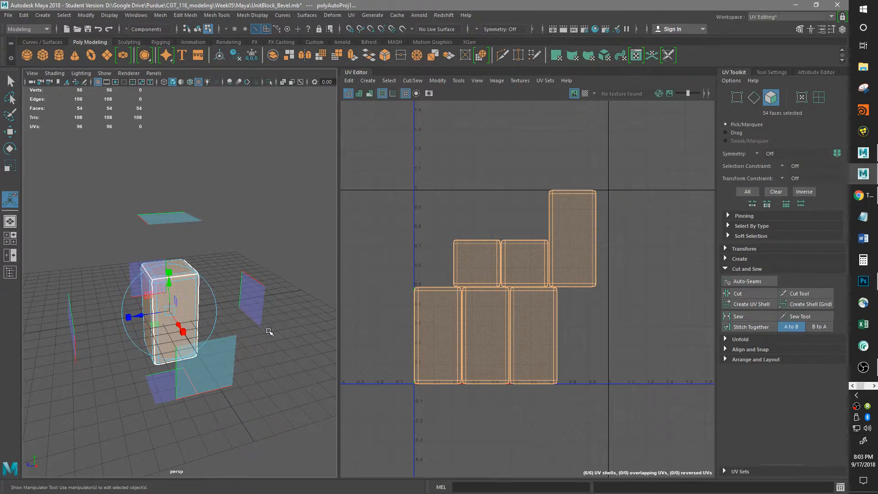
{"action": "left_click_drag", "start_coordinate": [269, 331], "coordinate": [183, 280], "text": "alt"}
{"action": "left_click_drag", "start_coordinate": [220, 394], "coordinate": [267, 388], "text": "alt"}
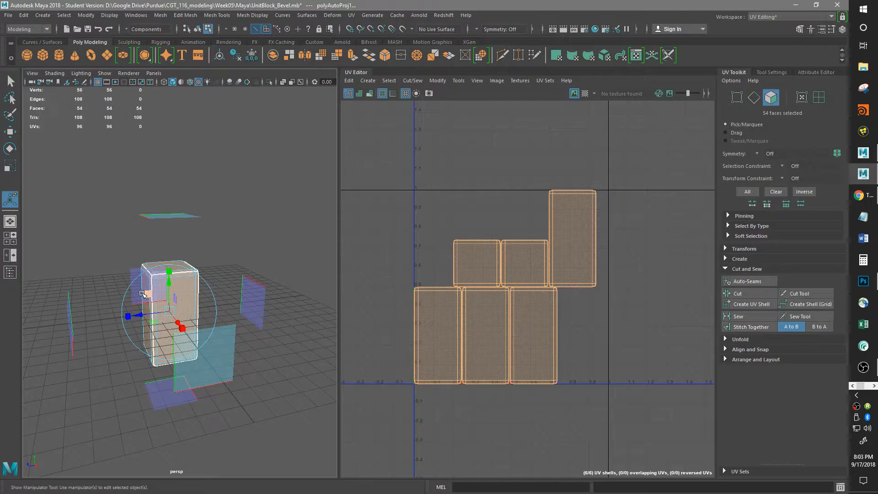
{"action": "scroll", "coordinate": [518, 277], "scroll_direction": "up", "scroll_amount": 10}
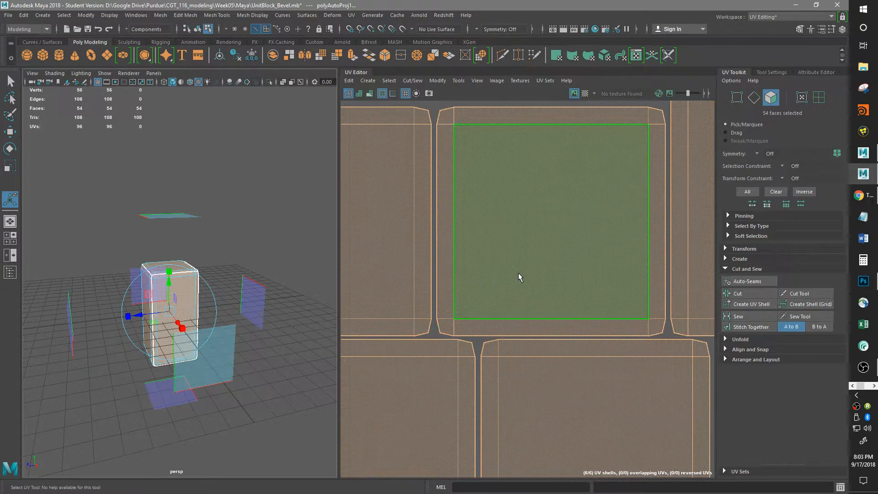
{"action": "scroll", "coordinate": [519, 276], "scroll_direction": "down", "scroll_amount": 8}
Select all of the block's UV faces and leave the projection manipulator for the Select tool
{"action": "left_click_drag", "start_coordinate": [379, 165], "coordinate": [667, 455]}
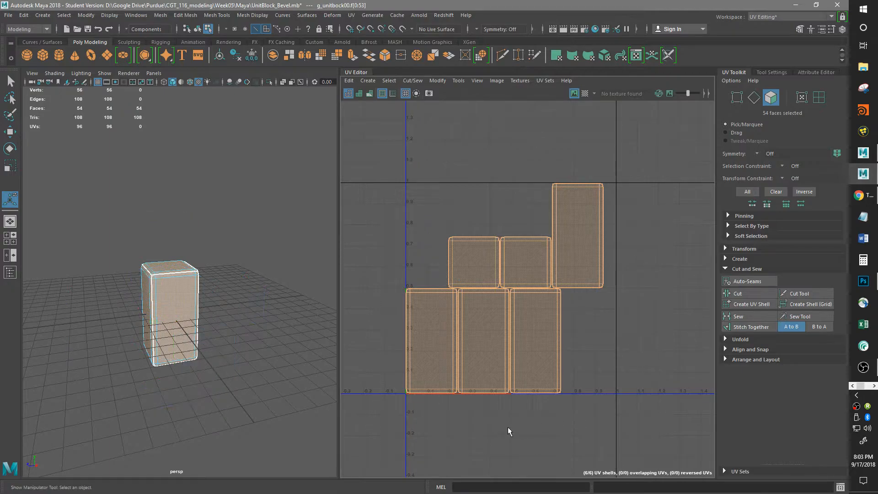
{"action": "left_click_drag", "start_coordinate": [392, 154], "coordinate": [501, 286]}
{"action": "key", "text": "q"}
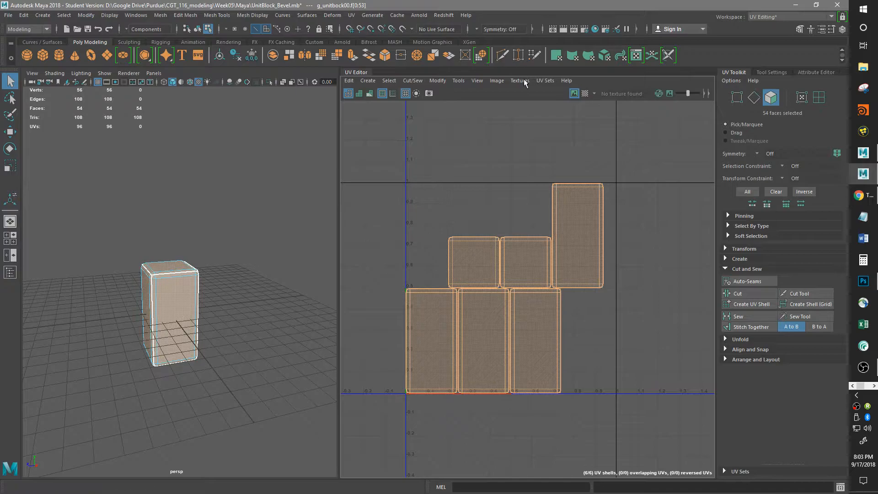
{"action": "middle_click_drag", "start_coordinate": [201, 330], "coordinate": [207, 334], "text": "alt"}
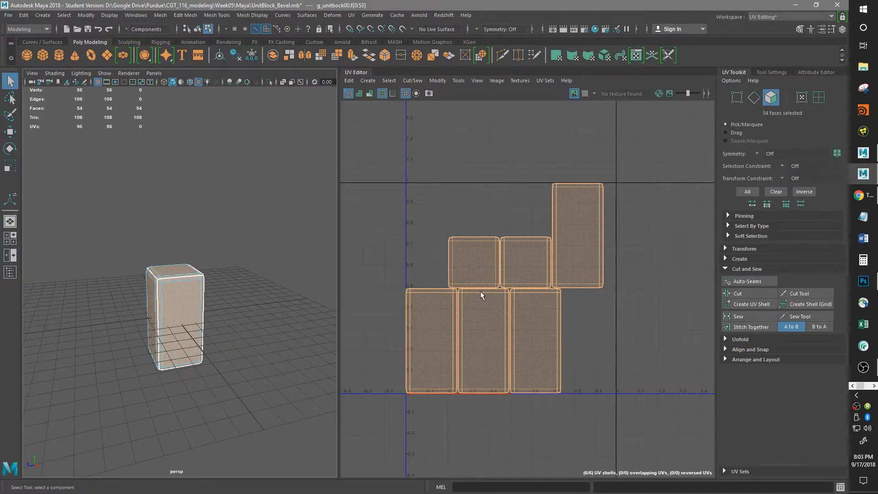
Display the checker map and examine its pattern across the block's top, sides and beveled edges
{"action": "left_click", "coordinate": [585, 93]}
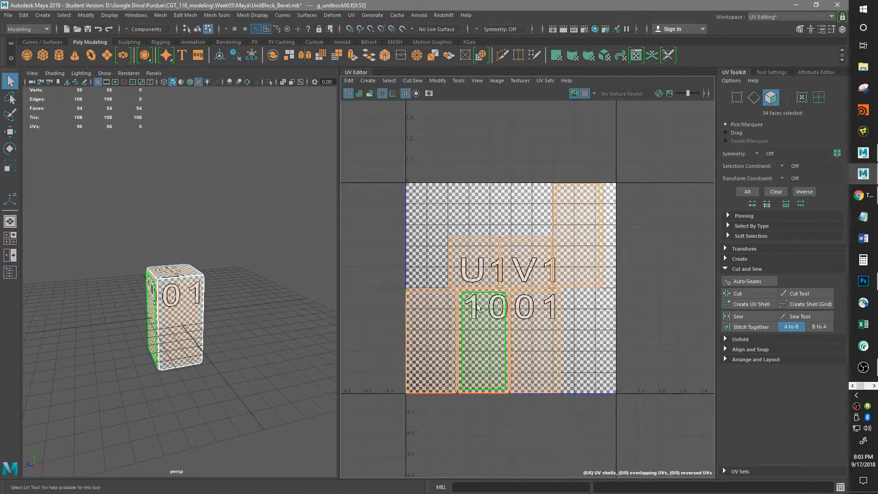
{"action": "scroll", "coordinate": [209, 312], "scroll_direction": "up", "scroll_amount": 5}
{"action": "scroll", "coordinate": [210, 312], "scroll_direction": "down", "scroll_amount": 2}
{"action": "left_click_drag", "start_coordinate": [209, 312], "coordinate": [276, 294], "text": "alt"}
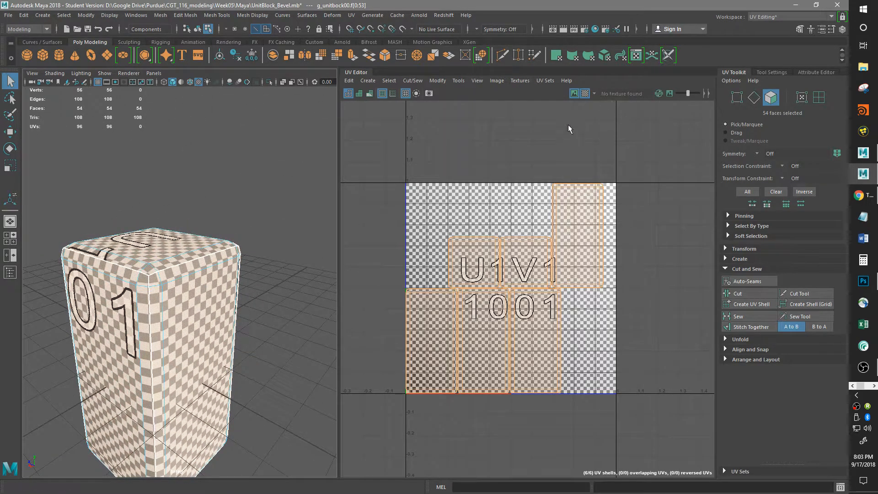
{"action": "left_click_drag", "start_coordinate": [137, 274], "coordinate": [149, 295], "text": "alt"}
{"action": "right_click_drag", "start_coordinate": [148, 291], "coordinate": [192, 305], "text": "alt"}
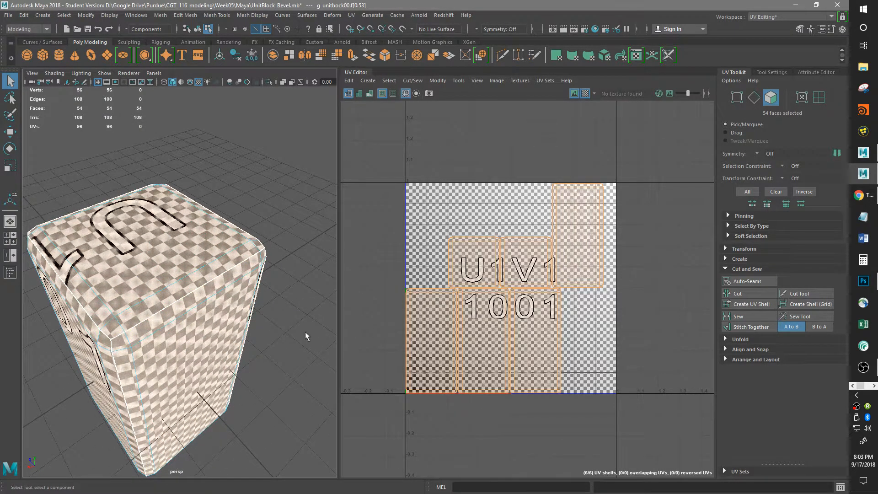
Hide the checker map, then select each square UV shell and match it to the block's top and bottom
{"action": "left_click", "coordinate": [484, 266]}
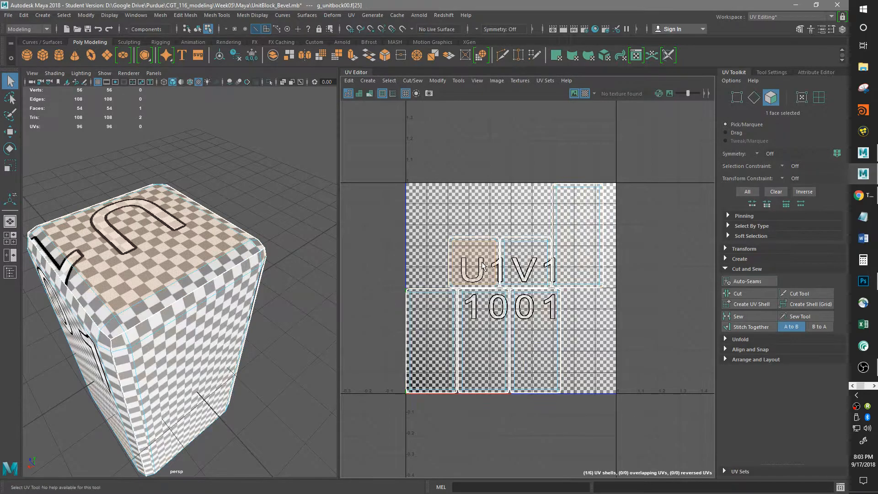
{"action": "left_click", "coordinate": [585, 94]}
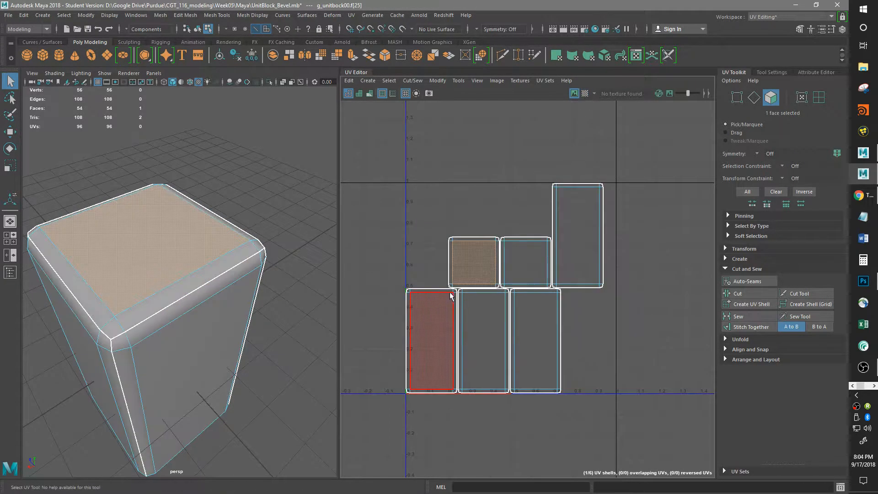
{"action": "double_click", "coordinate": [468, 267]}
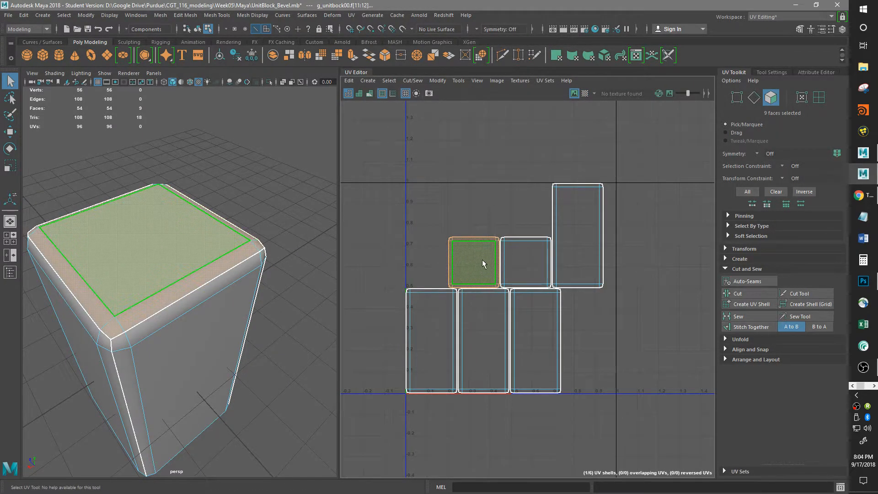
{"action": "left_click", "coordinate": [525, 259]}
{"action": "double_click", "coordinate": [525, 259]}
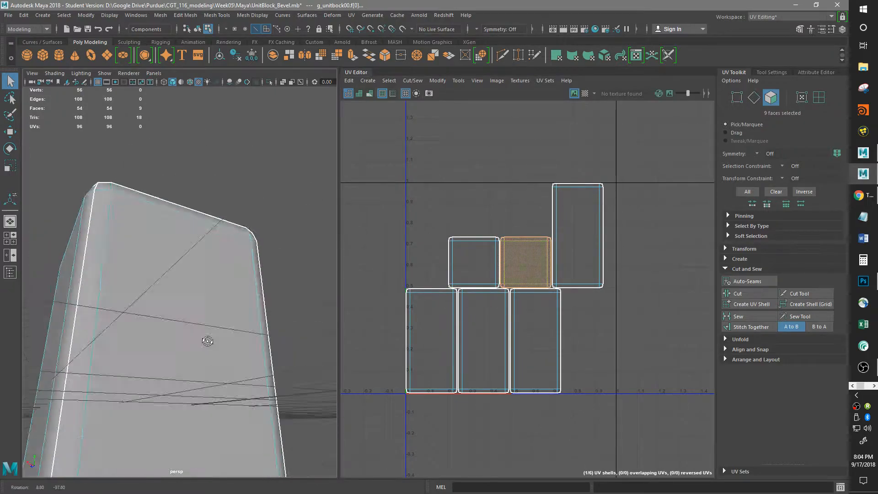
{"action": "left_click_drag", "start_coordinate": [210, 353], "coordinate": [202, 309], "text": "alt"}
{"action": "right_click_drag", "start_coordinate": [202, 309], "coordinate": [133, 361], "text": "alt"}
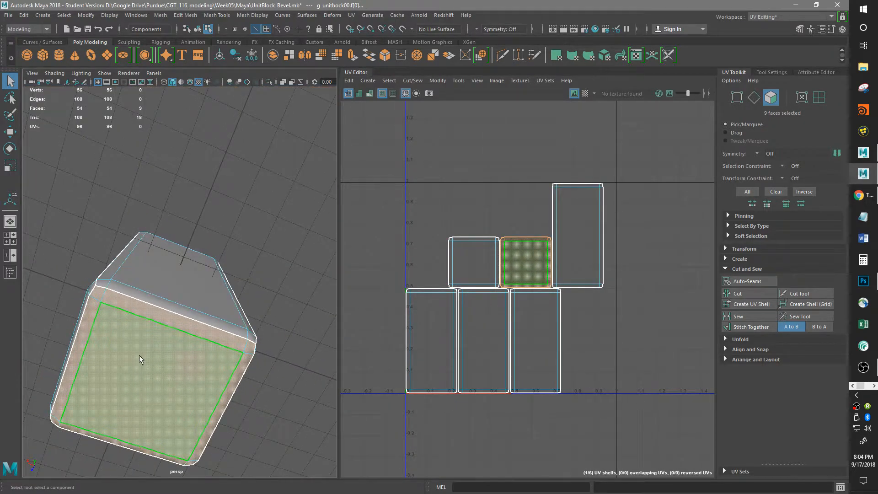
{"action": "left_click_drag", "start_coordinate": [229, 258], "coordinate": [229, 353], "text": "alt"}
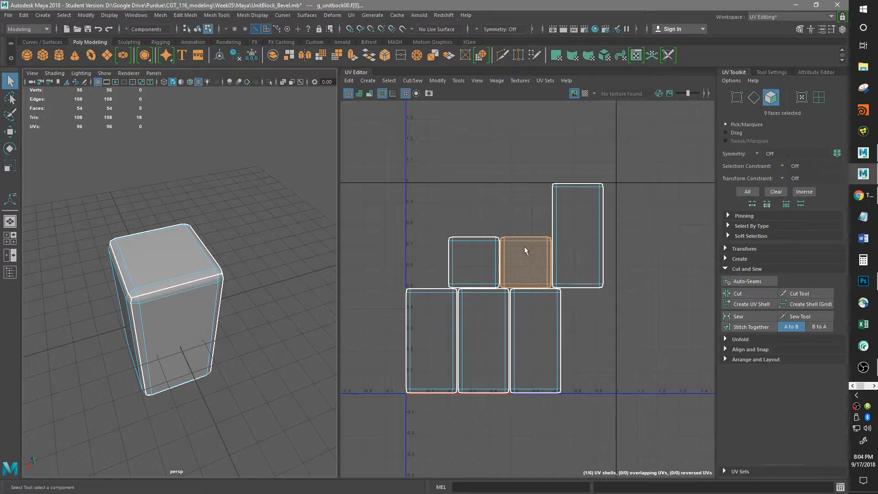
Select the tall rectangular UV shells one by one and identify the block side each belongs to, rechecking the top shell
{"action": "left_click", "coordinate": [590, 202]}
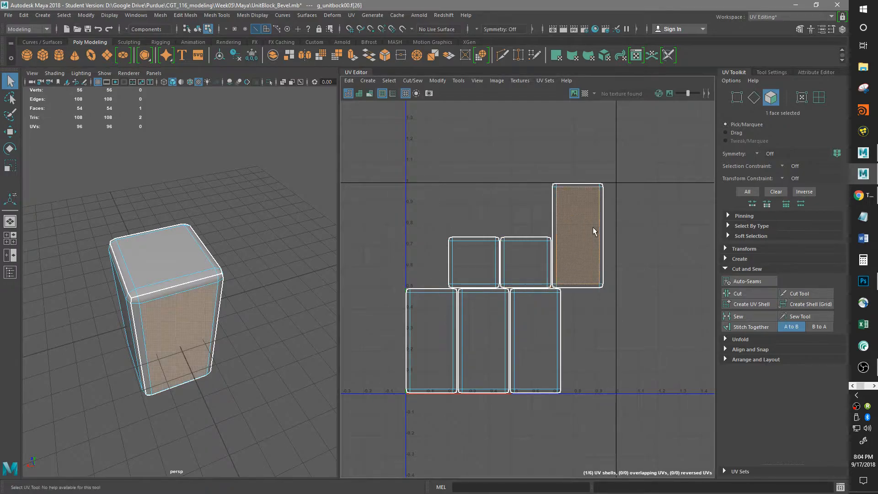
{"action": "left_click", "coordinate": [484, 268]}
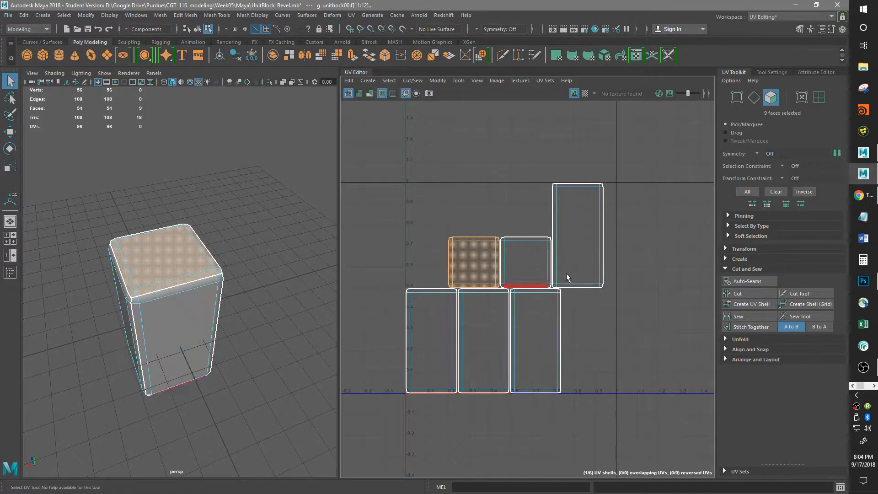
{"action": "left_click", "coordinate": [581, 235]}
{"action": "left_click", "coordinate": [525, 380]}
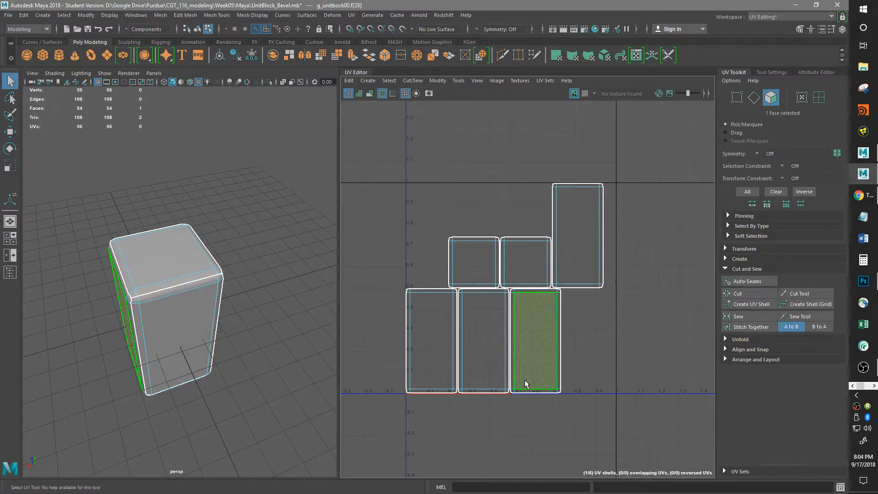
{"action": "left_click", "coordinate": [471, 357]}
{"action": "left_click", "coordinate": [434, 354]}
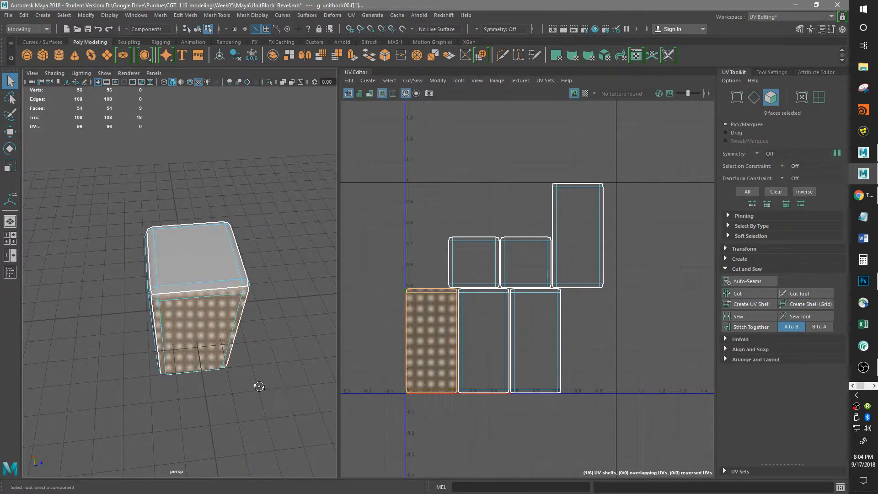
{"action": "left_click_drag", "start_coordinate": [239, 341], "coordinate": [228, 374], "text": "alt"}
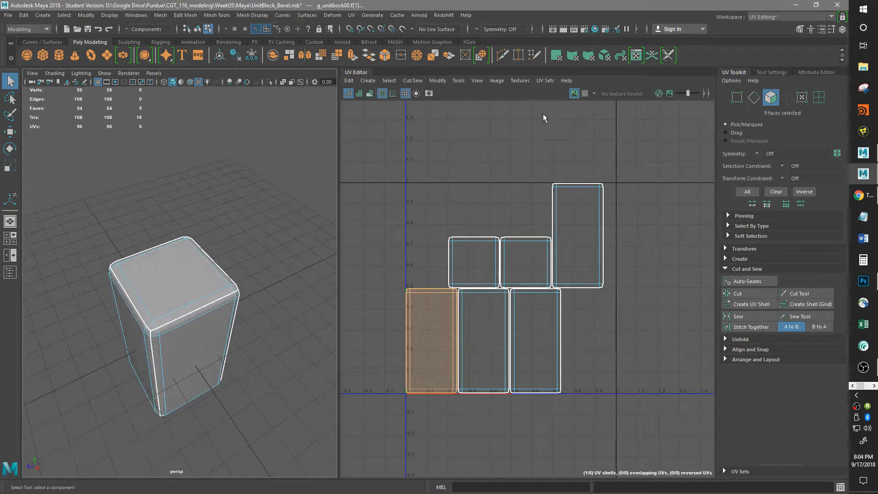
Select all of the block's UV shells and examine their layout within the 0 to 1 space
{"action": "left_click_drag", "start_coordinate": [391, 141], "coordinate": [645, 425]}
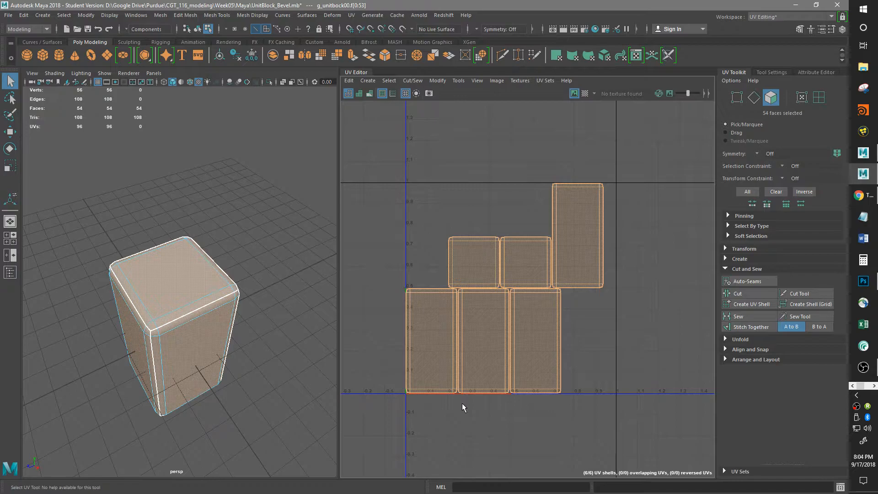
{"action": "middle_click_drag", "start_coordinate": [480, 339], "coordinate": [489, 310], "text": "alt"}
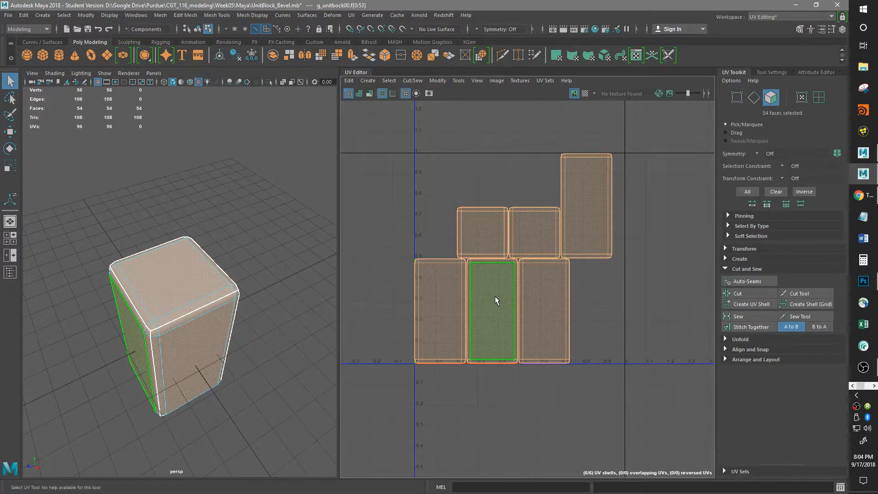
{"action": "left_click_drag", "start_coordinate": [202, 323], "coordinate": [191, 339], "text": "alt"}
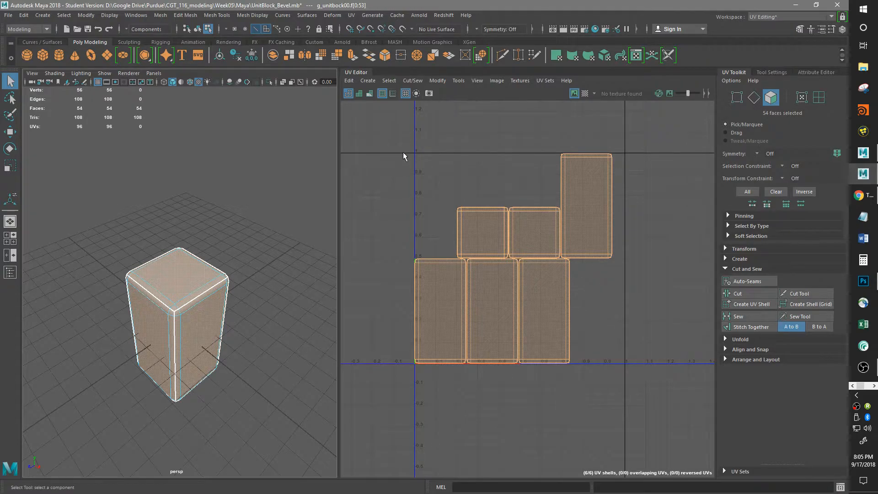
{"action": "left_click_drag", "start_coordinate": [402, 143], "coordinate": [646, 399]}
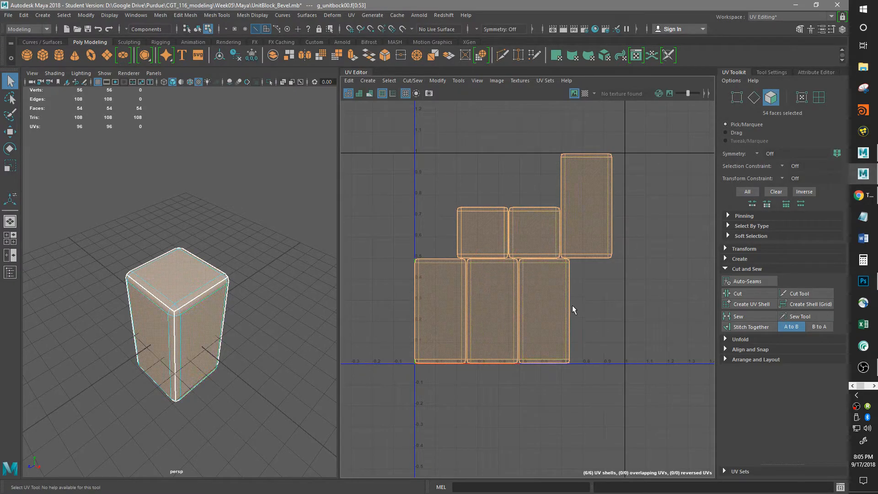
Toggle the checker map on and off and check the texture's continuity across the block's edges
{"action": "left_click", "coordinate": [588, 98]}
{"action": "right_click_drag", "start_coordinate": [224, 304], "coordinate": [327, 270], "text": "alt"}
{"action": "left_click_drag", "start_coordinate": [327, 270], "coordinate": [139, 363], "text": "alt"}
{"action": "right_click_drag", "start_coordinate": [161, 354], "coordinate": [196, 337], "text": "alt"}
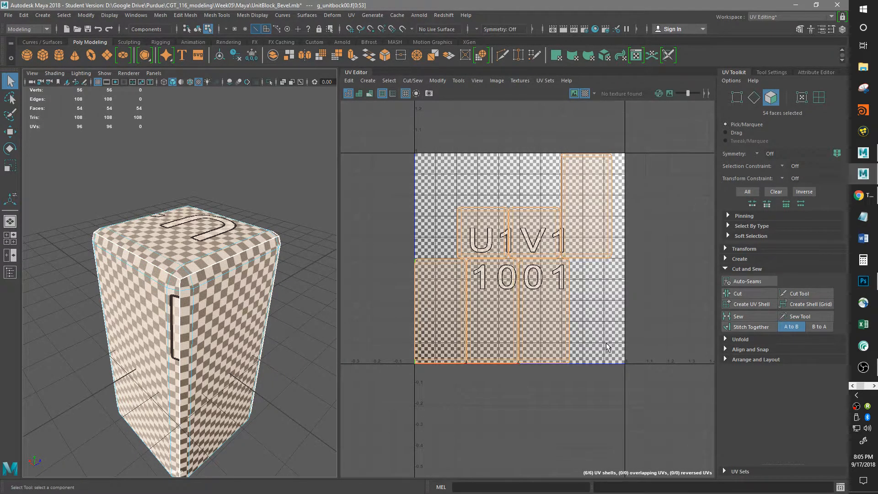
{"action": "left_click", "coordinate": [585, 94]}
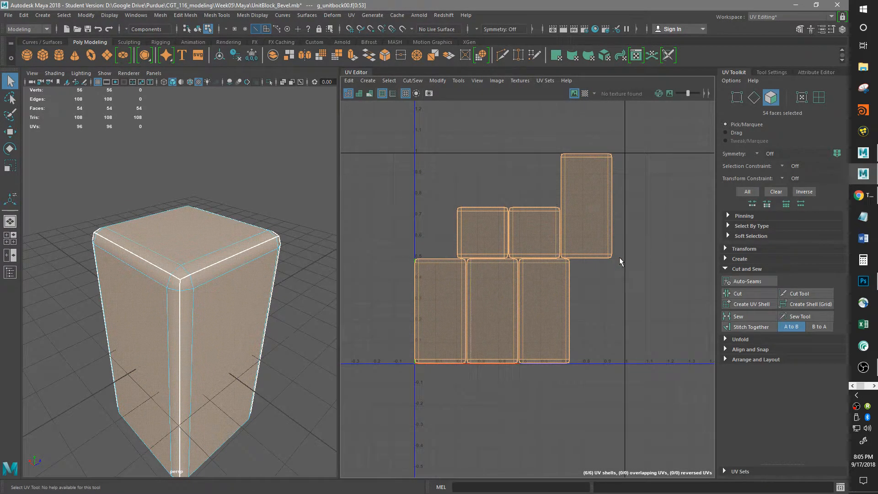
Examine the seams along the block's beveled edges and compare them with the UV shell borders
{"action": "scroll", "coordinate": [515, 289], "scroll_direction": "up", "scroll_amount": 2}
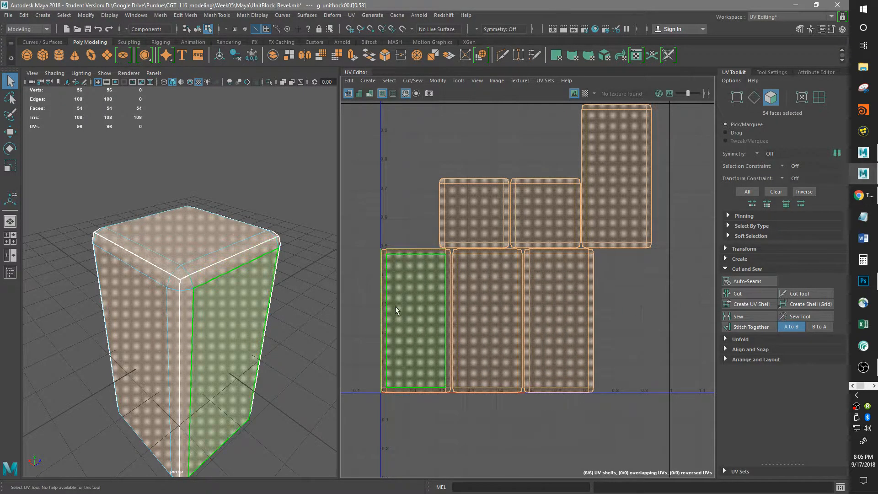
{"action": "left_click_drag", "start_coordinate": [186, 349], "coordinate": [198, 345], "text": "alt"}
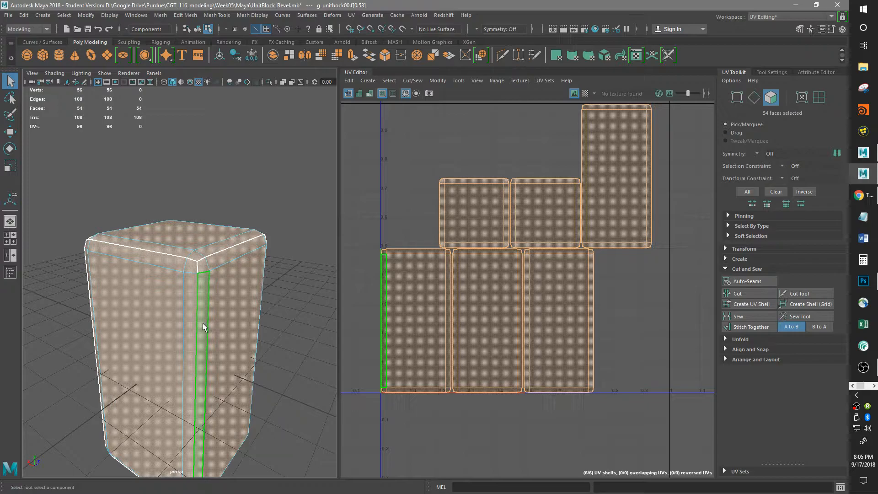
{"action": "left_click_drag", "start_coordinate": [200, 345], "coordinate": [180, 314], "text": "alt"}
{"action": "left_click_drag", "start_coordinate": [190, 233], "coordinate": [60, 314], "text": "alt"}
{"action": "left_click_drag", "start_coordinate": [185, 281], "coordinate": [208, 293], "text": "alt"}
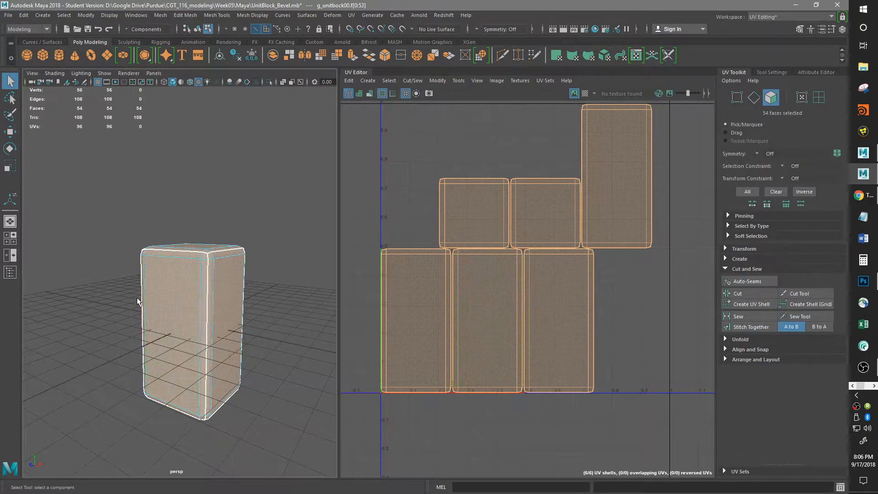
Collapse the Cut and Sew options and examine the borders between neighbouring UV shells up close
{"action": "left_click", "coordinate": [727, 269]}
{"action": "scroll", "coordinate": [539, 262], "scroll_direction": "up", "scroll_amount": 3}
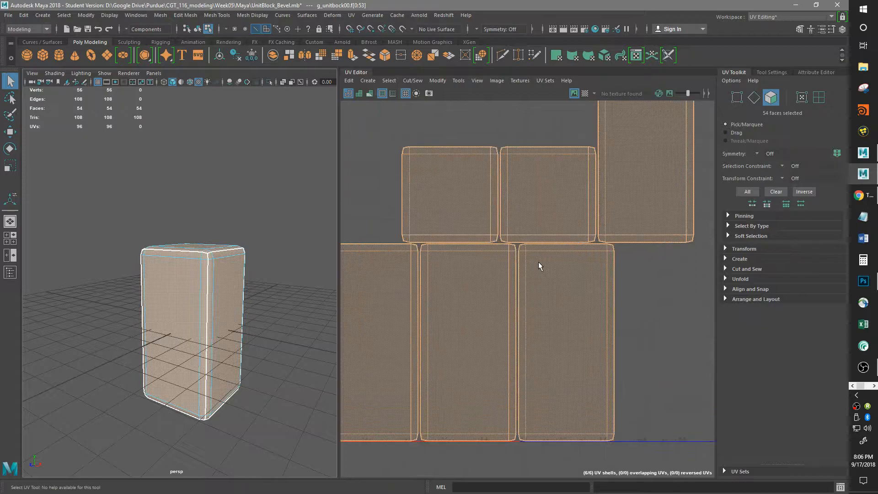
{"action": "scroll", "coordinate": [539, 262], "scroll_direction": "down", "scroll_amount": 2}
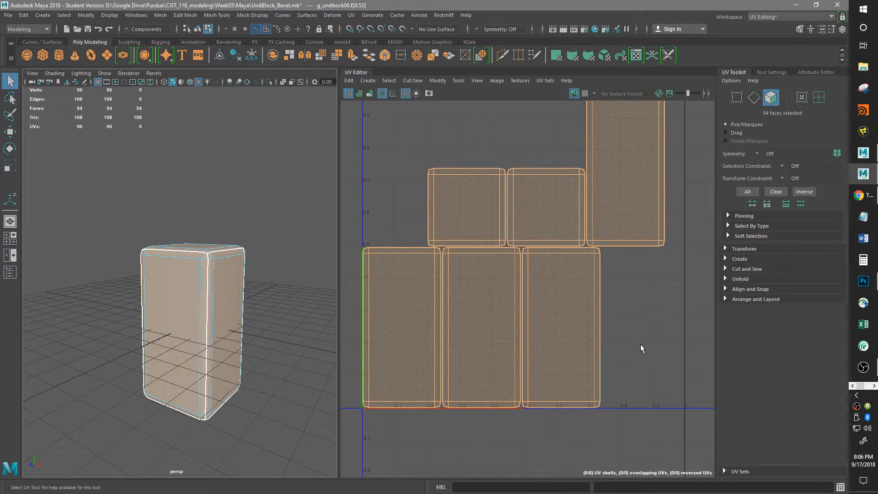
{"action": "scroll", "coordinate": [550, 295], "scroll_direction": "up", "scroll_amount": 2}
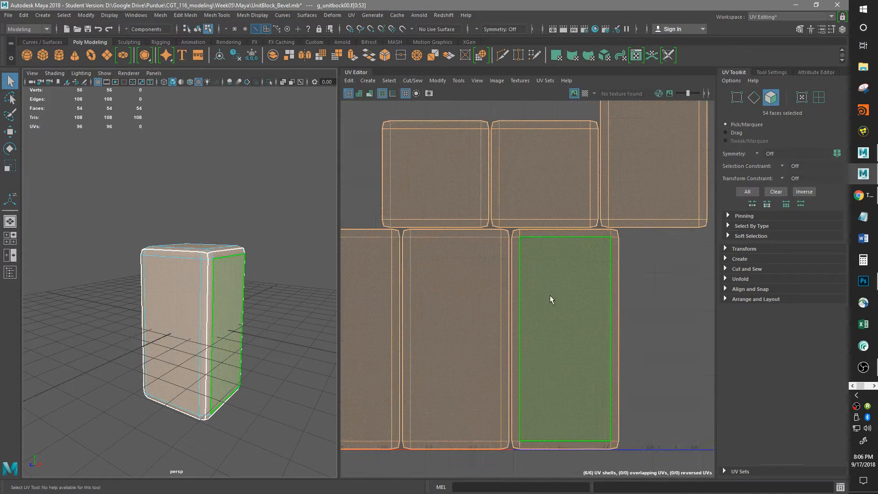
Try unfolding all six of the block's UV shells and examine the shape of their borders up close
{"action": "left_click", "coordinate": [724, 277]}
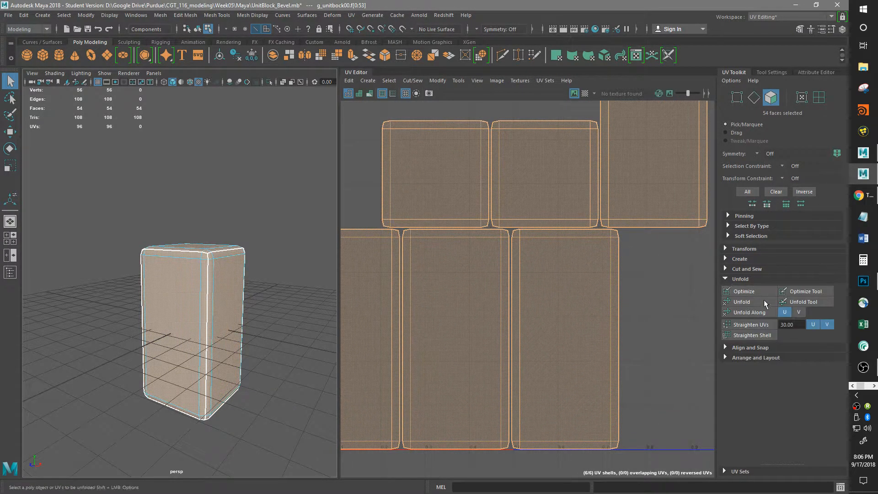
{"action": "scroll", "coordinate": [511, 339], "scroll_direction": "down", "scroll_amount": 3}
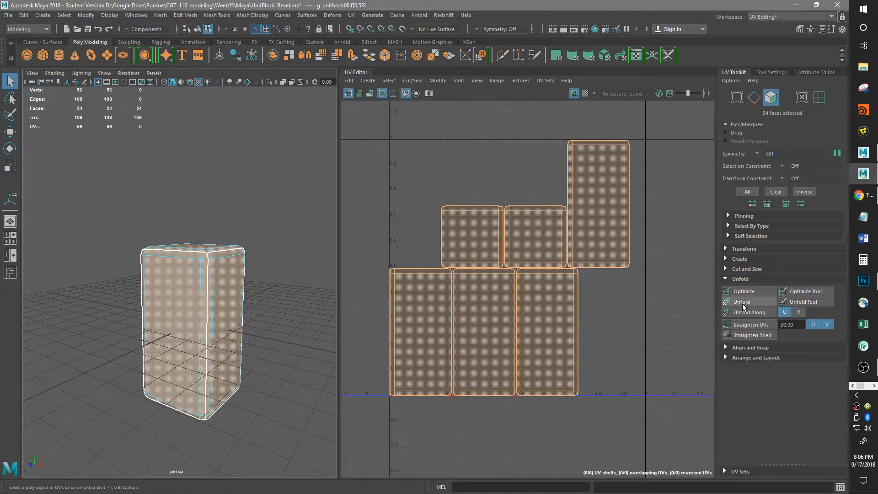
{"action": "scroll", "coordinate": [597, 273], "scroll_direction": "up", "scroll_amount": 4}
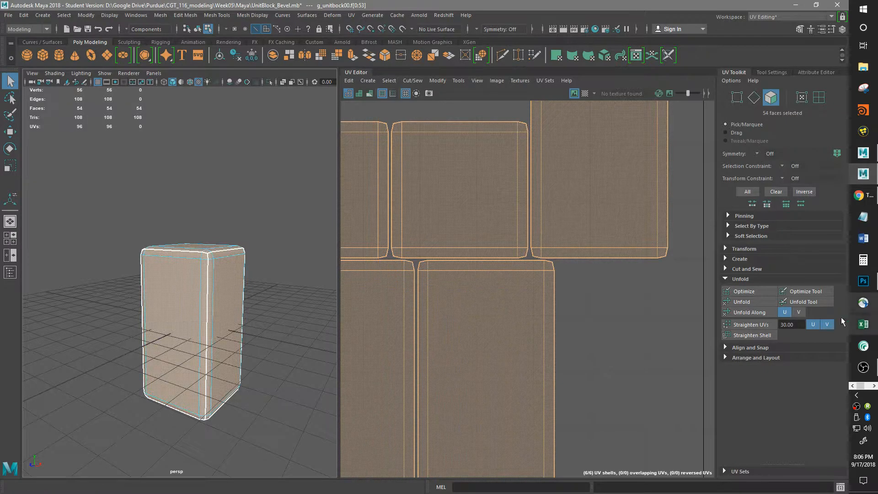
{"action": "left_click", "coordinate": [748, 301]}
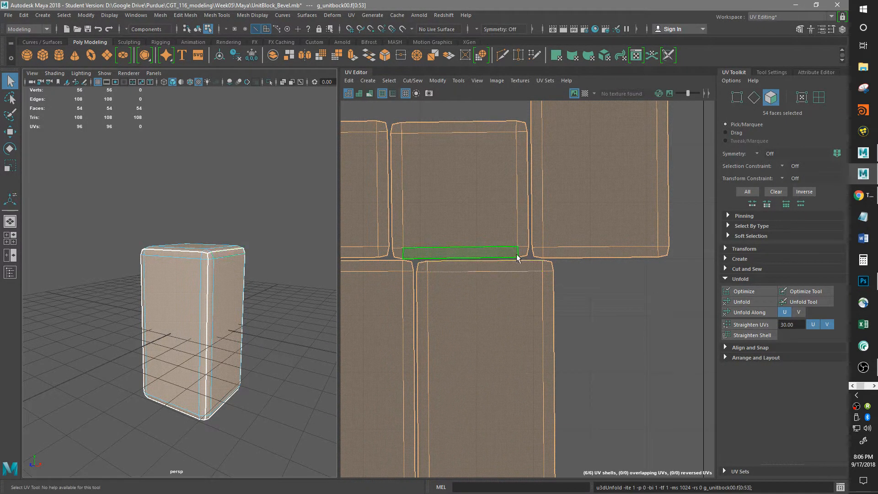
{"action": "scroll", "coordinate": [478, 272], "scroll_direction": "up", "scroll_amount": 3}
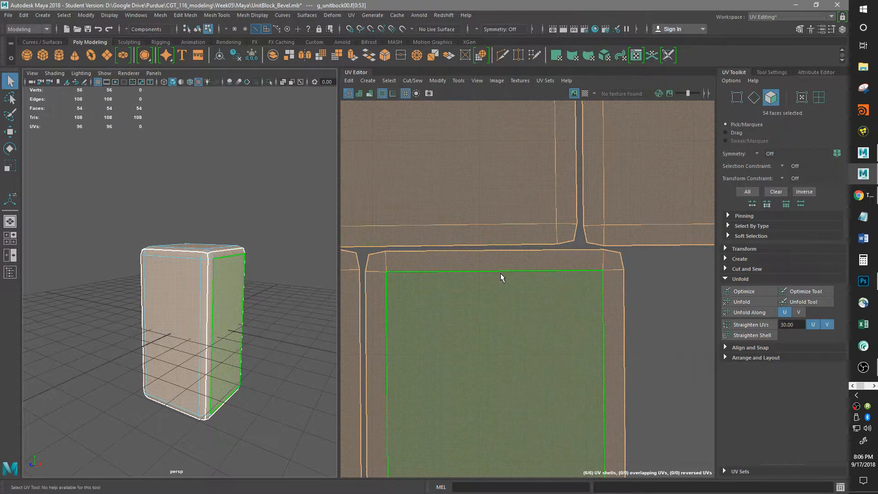
{"action": "scroll", "coordinate": [498, 274], "scroll_direction": "down", "scroll_amount": 5}
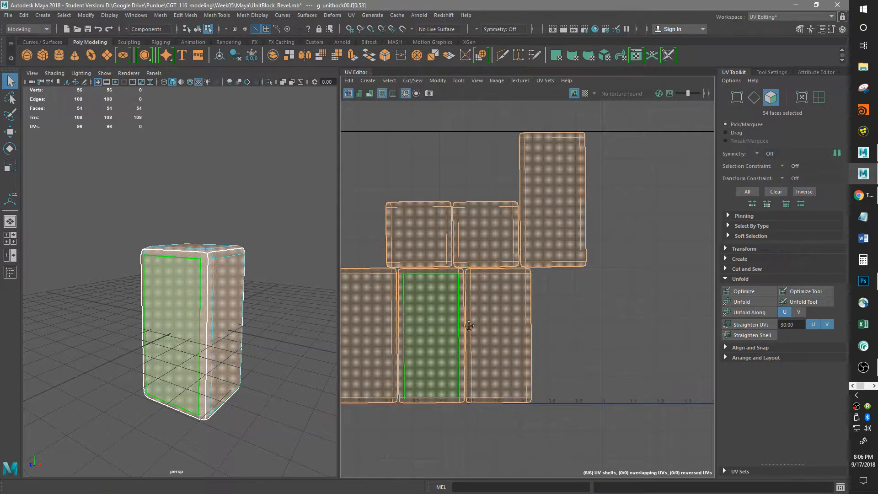
{"action": "middle_click_drag", "start_coordinate": [417, 280], "coordinate": [487, 282], "text": "alt"}
{"action": "scroll", "coordinate": [488, 284], "scroll_direction": "up", "scroll_amount": 3}
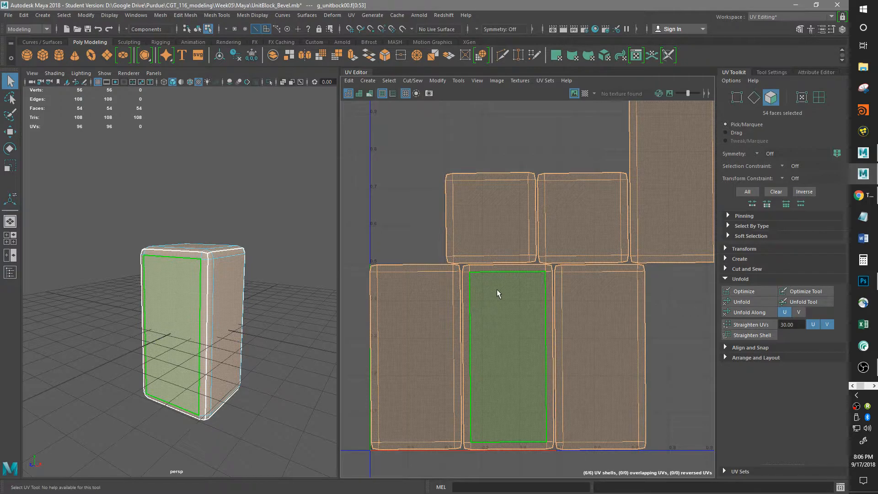
Undo the unfold, repeat it to compare the shells' shapes, and undo it once more
{"action": "left_click", "coordinate": [741, 301]}
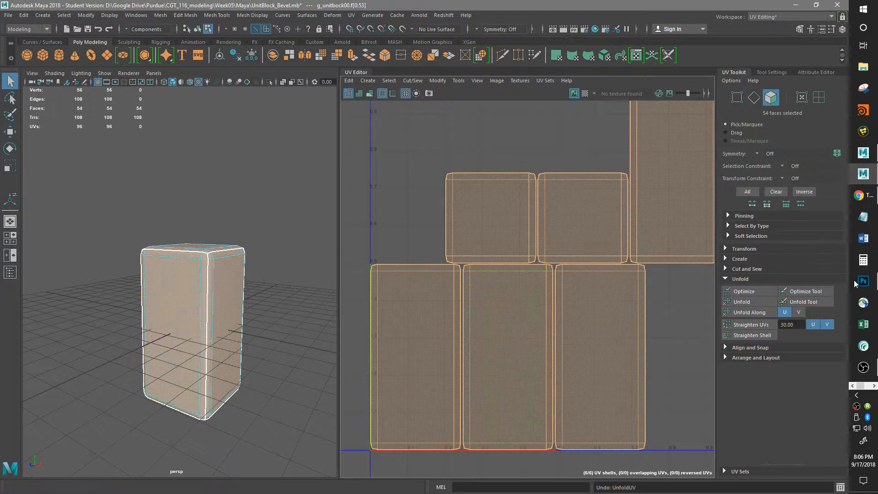
{"action": "left_click", "coordinate": [746, 304]}
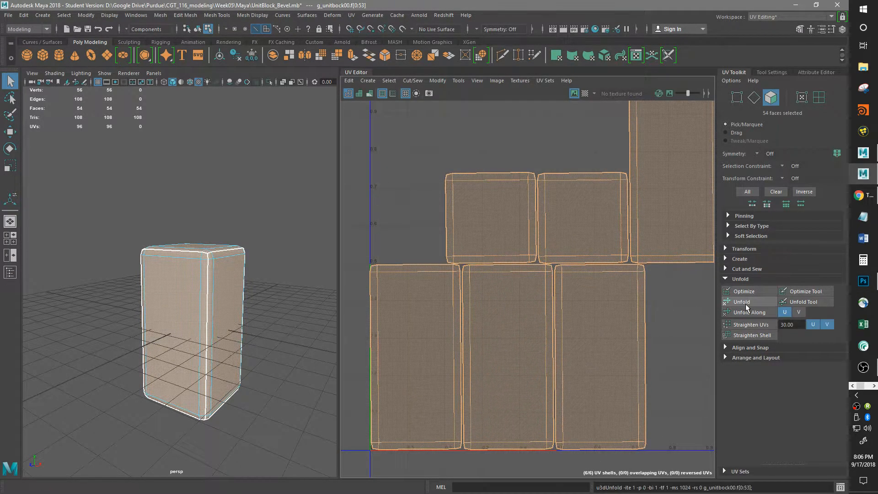
{"action": "middle_click_drag", "start_coordinate": [591, 372], "coordinate": [577, 279], "text": "alt"}
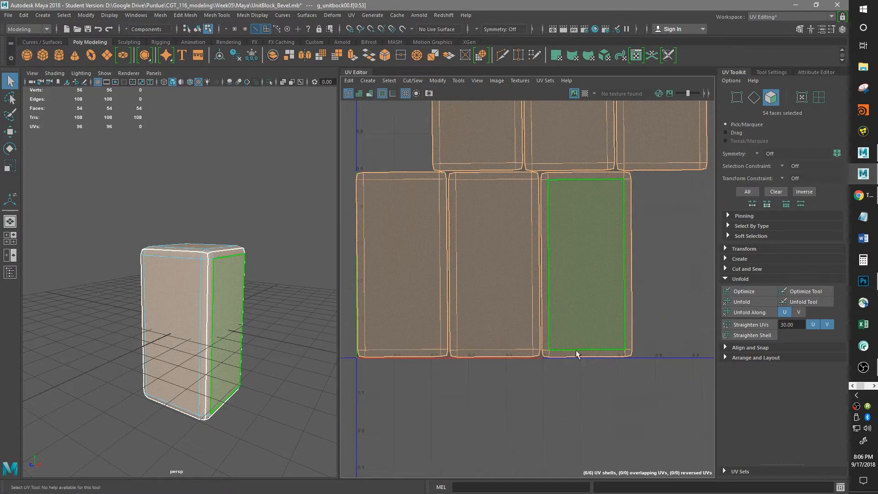
{"action": "key", "text": "ctrl+z"}
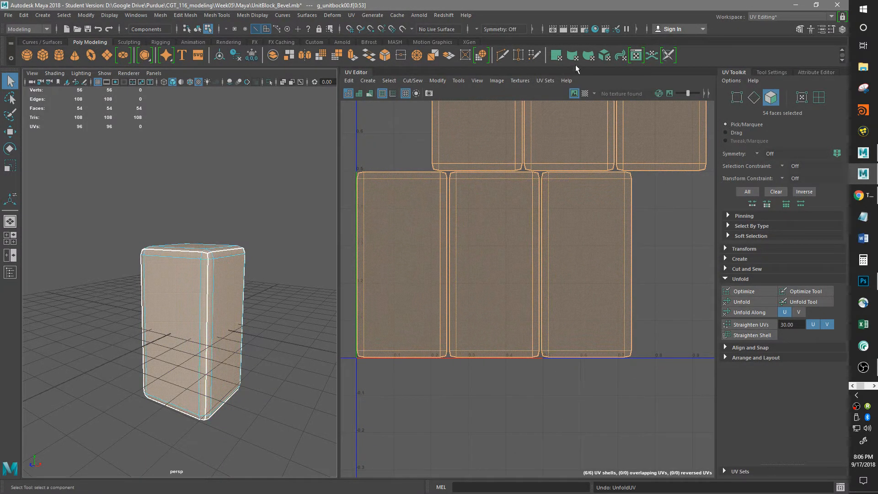
Display the checker map on the block and unfold all UV shells while watching the texture around its vertical corner
{"action": "left_click", "coordinate": [585, 93]}
{"action": "scroll", "coordinate": [209, 276], "scroll_direction": "up", "scroll_amount": 5}
{"action": "scroll", "coordinate": [209, 276], "scroll_direction": "down", "scroll_amount": 2}
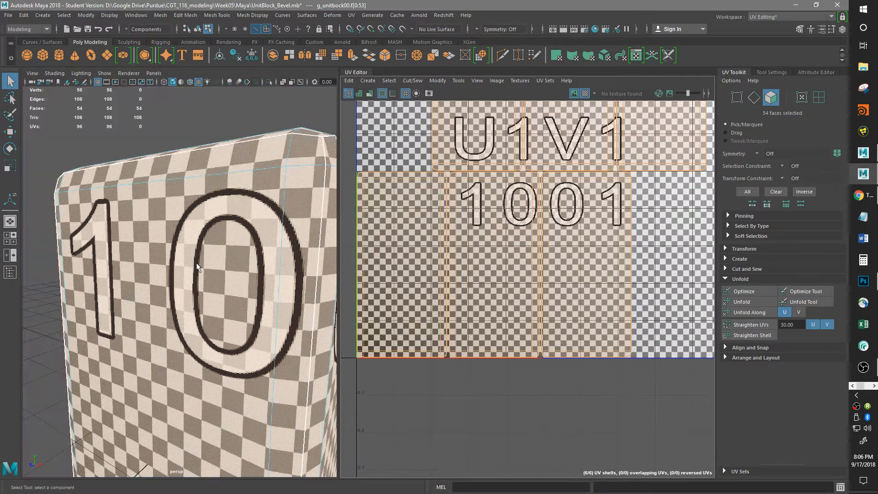
{"action": "middle_click_drag", "start_coordinate": [209, 276], "coordinate": [159, 281], "text": "alt"}
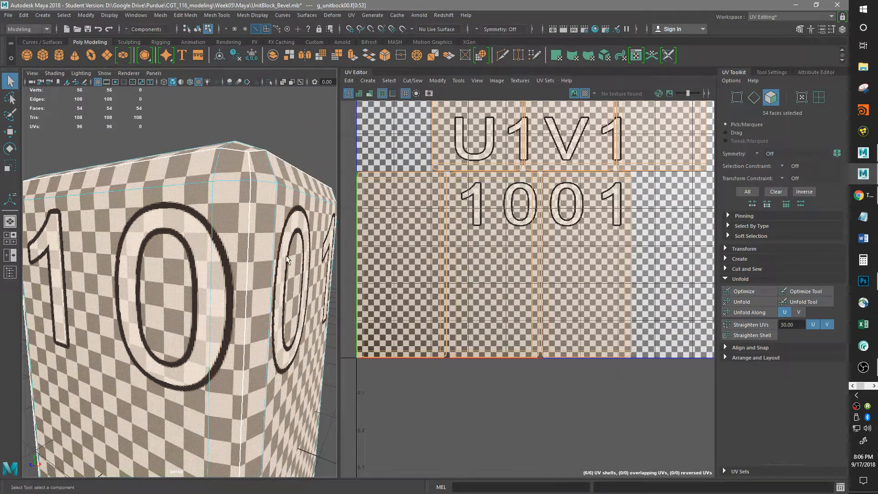
{"action": "left_click", "coordinate": [741, 303]}
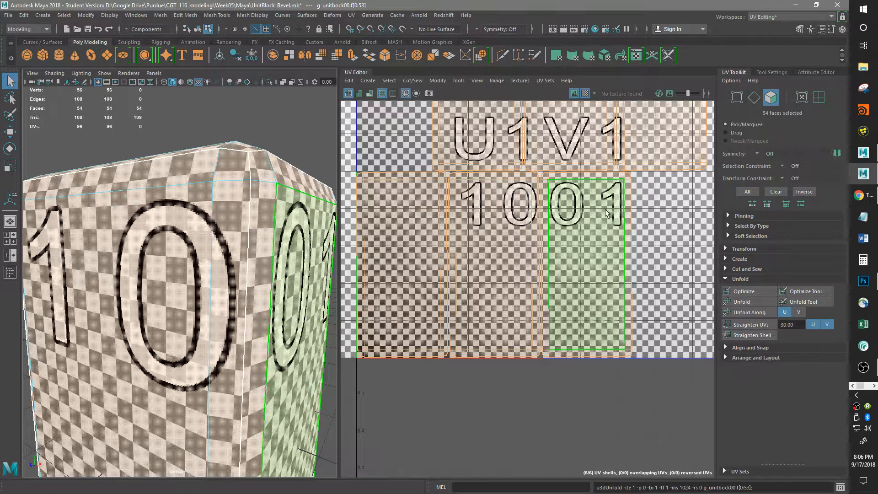
Collapse the Unfold options and hide the checker map to show the plain UV shells
{"action": "left_click", "coordinate": [727, 279]}
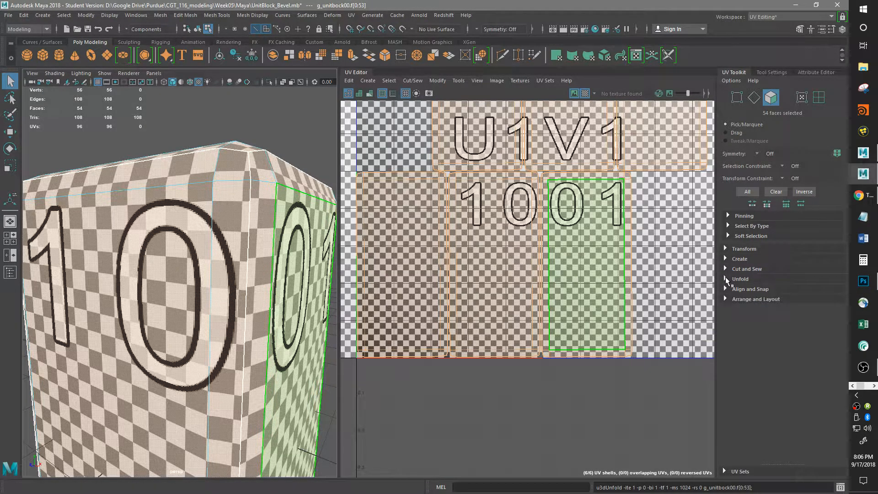
{"action": "left_click", "coordinate": [585, 93]}
{"action": "middle_click_drag", "start_coordinate": [485, 304], "coordinate": [516, 279], "text": "alt"}
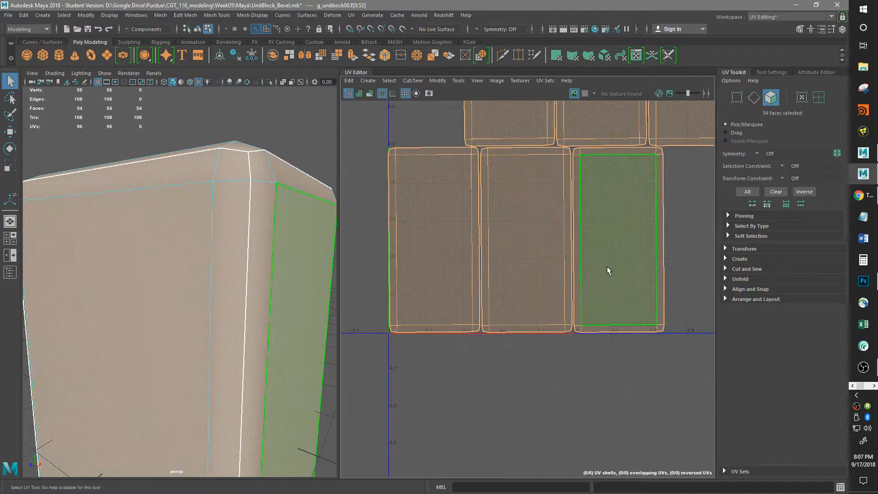
{"action": "middle_click_drag", "start_coordinate": [614, 308], "coordinate": [568, 306], "text": "alt"}
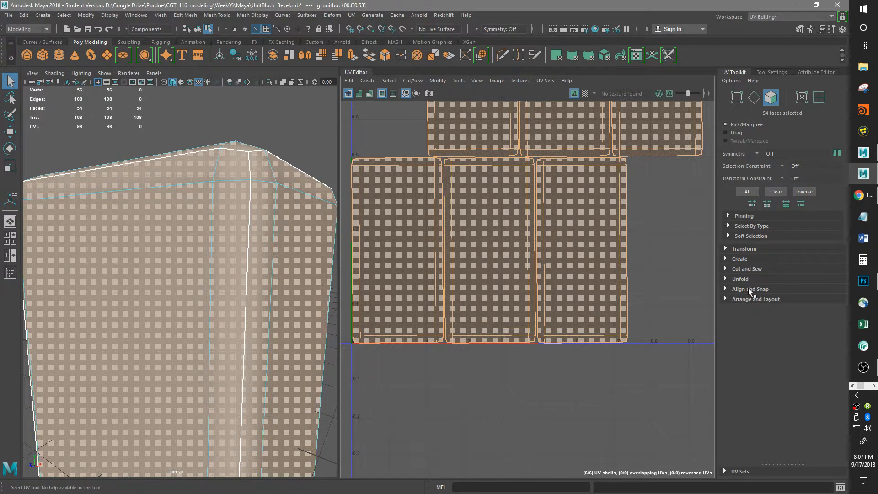
Look over the Align and Snap options, and straighten all UV shells with Orient Shells from Arrange and Layout
{"action": "left_click", "coordinate": [726, 289]}
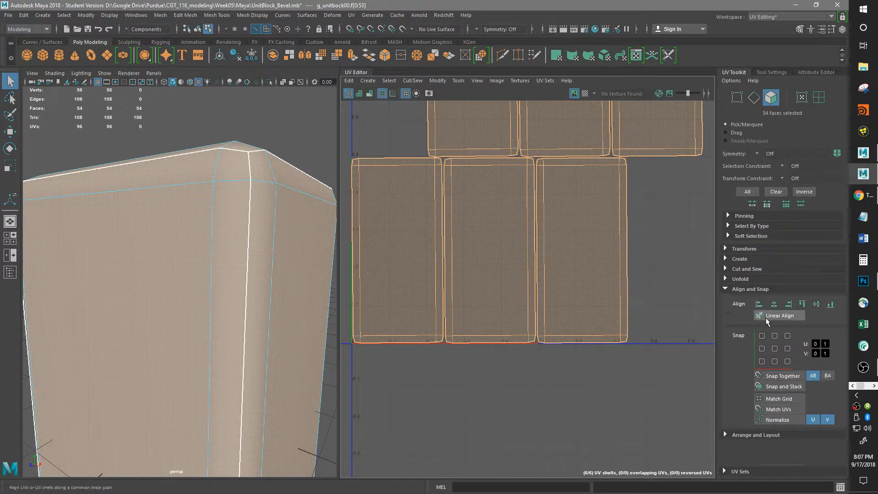
{"action": "left_click", "coordinate": [725, 289]}
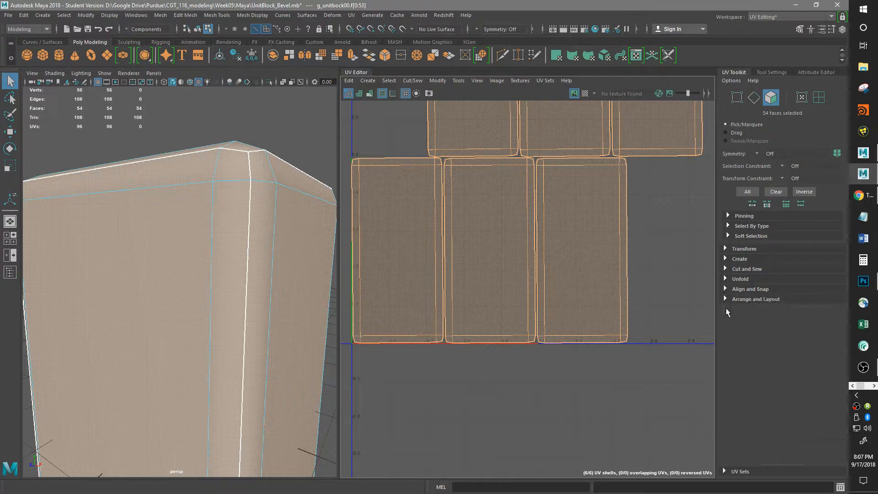
{"action": "left_click", "coordinate": [726, 299]}
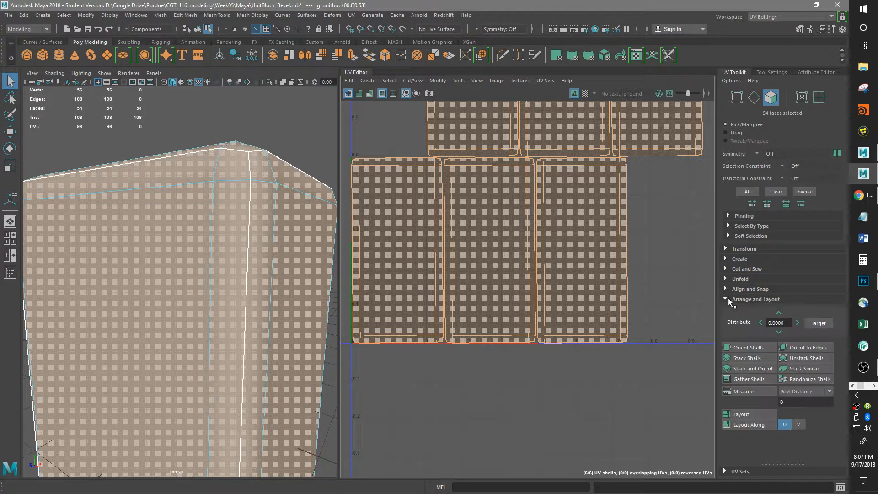
{"action": "left_click", "coordinate": [750, 346]}
{"action": "middle_click_drag", "start_coordinate": [592, 207], "coordinate": [555, 412], "text": "alt"}
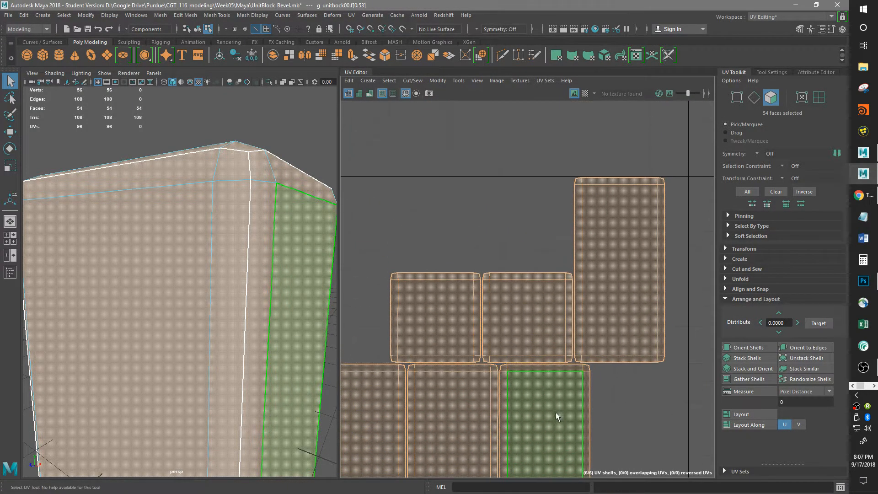
{"action": "scroll", "coordinate": [562, 263], "scroll_direction": "up", "scroll_amount": 3}
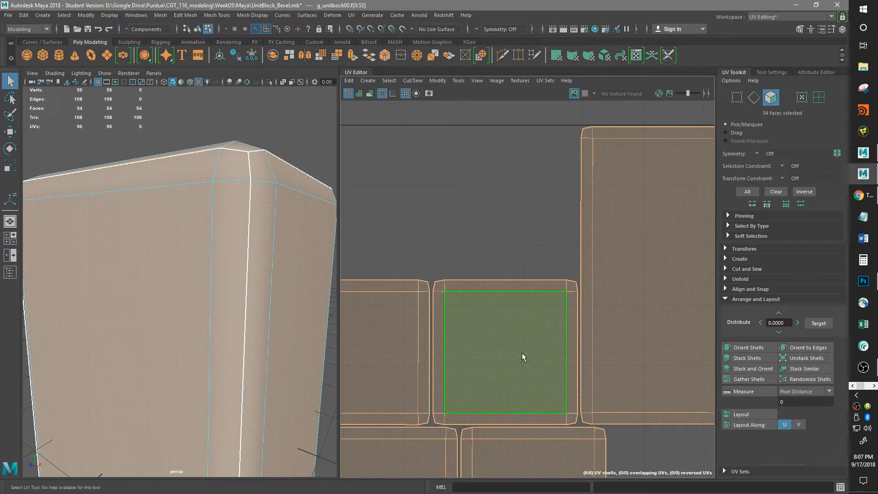
{"action": "middle_click_drag", "start_coordinate": [573, 373], "coordinate": [592, 248], "text": "alt"}
{"action": "middle_click_drag", "start_coordinate": [533, 366], "coordinate": [644, 258], "text": "alt"}
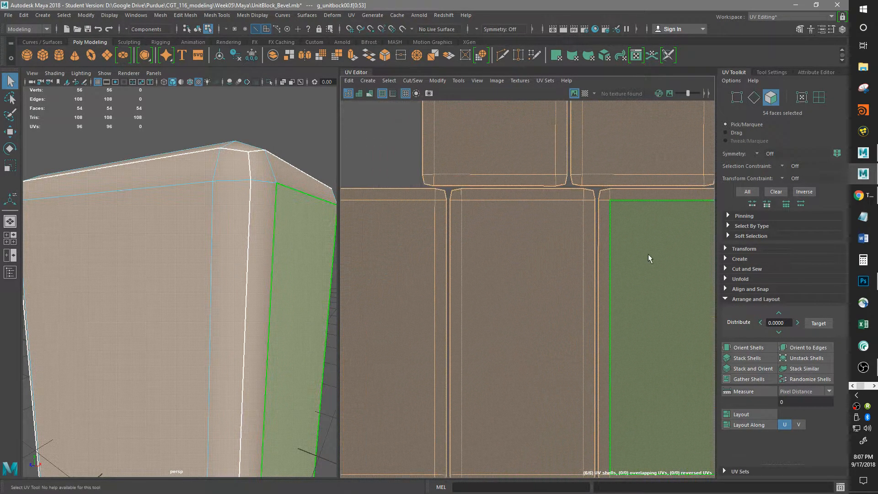
{"action": "scroll", "coordinate": [553, 293], "scroll_direction": "down", "scroll_amount": 2}
Switch to edge selection and turn off the thick texture border display
{"action": "right_click_drag", "start_coordinate": [457, 320], "coordinate": [459, 292]}
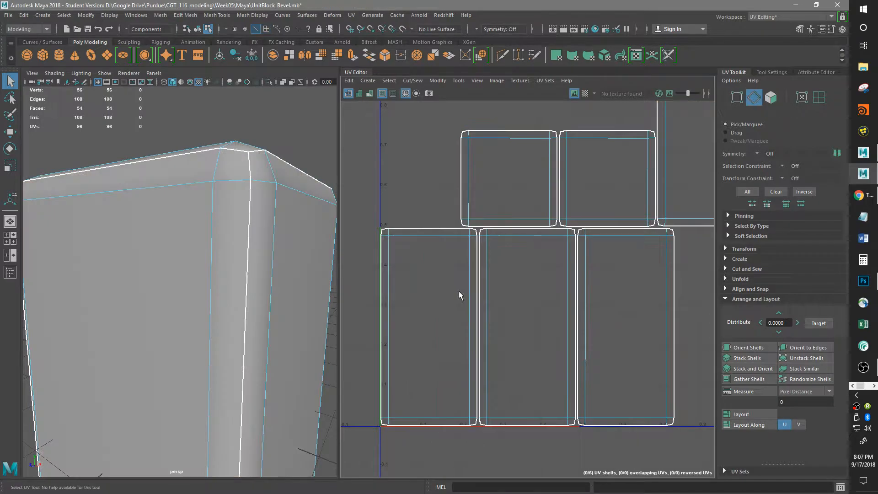
{"action": "left_click", "coordinate": [383, 94]}
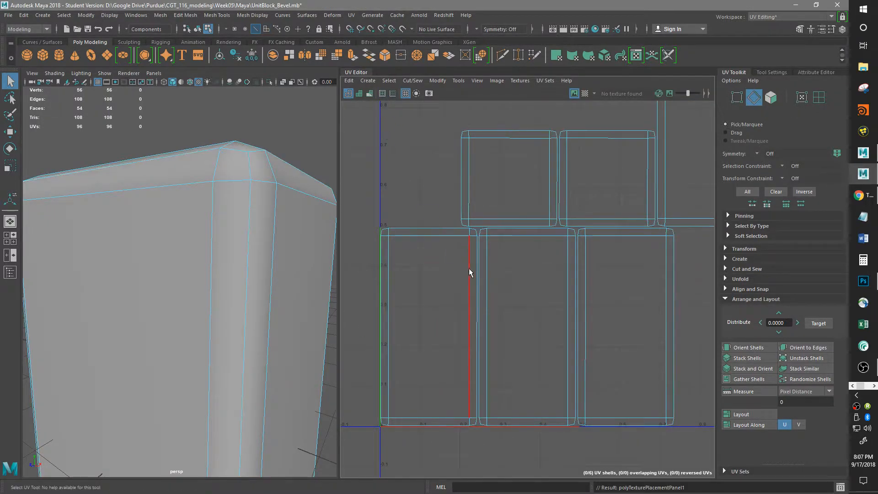
{"action": "middle_click_drag", "start_coordinate": [401, 306], "coordinate": [500, 254], "text": "alt"}
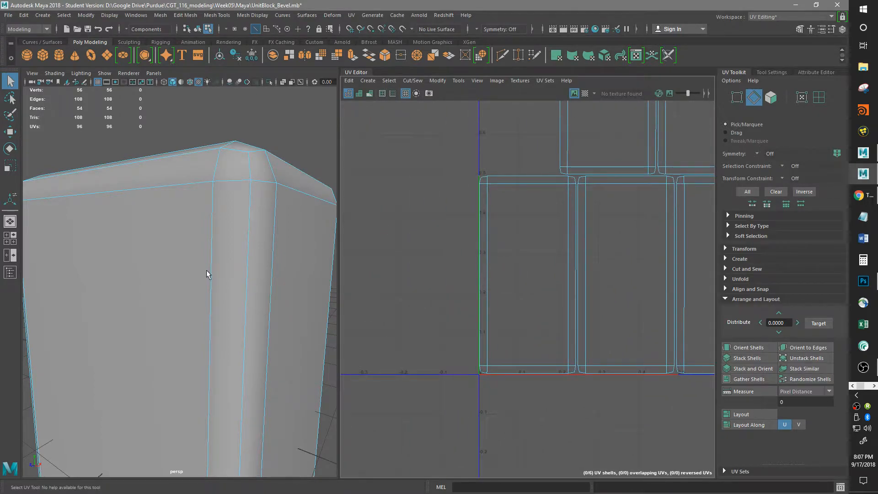
Select the block's front vertical bevel edge and examine where it lies on the two neighbouring UV shells
{"action": "scroll", "coordinate": [212, 274], "scroll_direction": "down", "scroll_amount": 10}
{"action": "scroll", "coordinate": [228, 278], "scroll_direction": "down", "scroll_amount": 3}
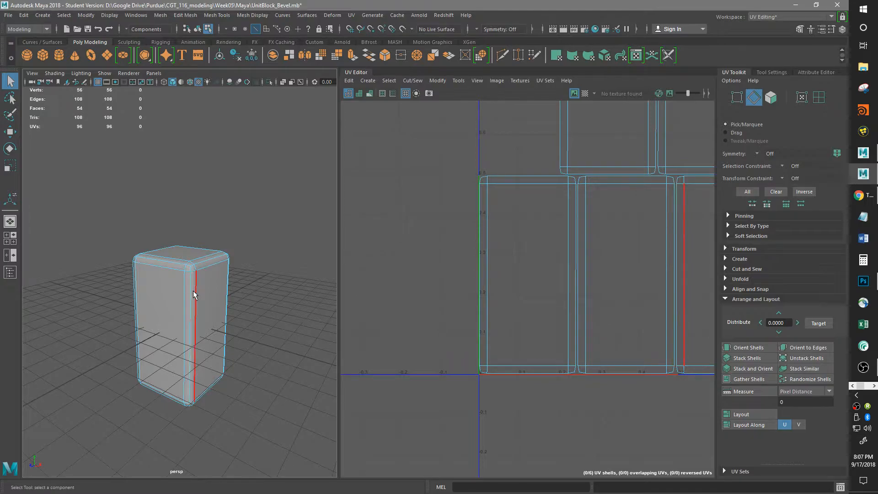
{"action": "left_click", "coordinate": [193, 289]}
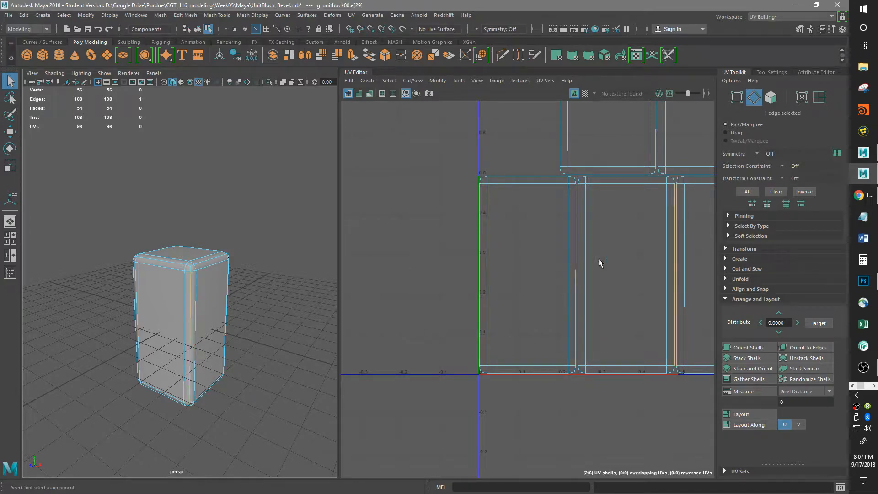
{"action": "middle_click_drag", "start_coordinate": [668, 284], "coordinate": [555, 224], "text": "alt"}
{"action": "scroll", "coordinate": [512, 279], "scroll_direction": "up", "scroll_amount": 1}
{"action": "scroll", "coordinate": [489, 260], "scroll_direction": "up", "scroll_amount": 2}
{"action": "scroll", "coordinate": [555, 224], "scroll_direction": "down", "scroll_amount": 1}
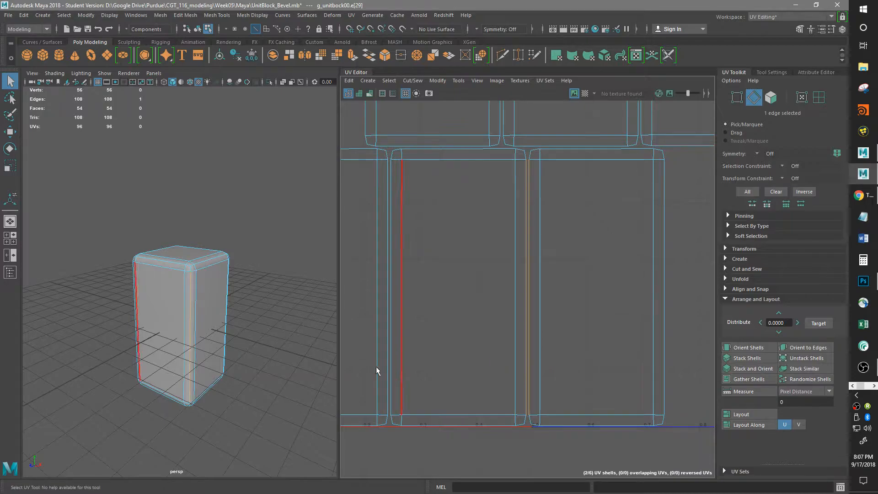
{"action": "scroll", "coordinate": [213, 387], "scroll_direction": "up", "scroll_amount": 4}
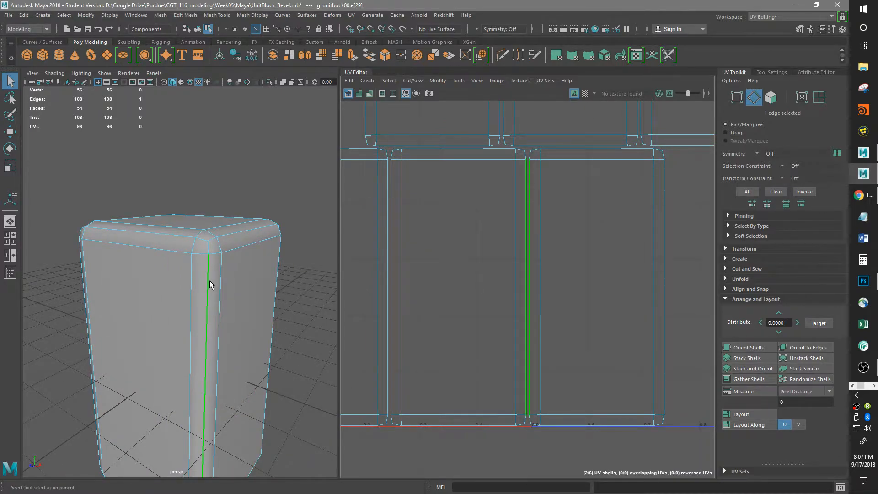
Select the block's side faces and the adjoining bevel strip in turn to match them with their UV shells
{"action": "right_click_drag", "start_coordinate": [604, 211], "coordinate": [599, 238]}
{"action": "left_click", "coordinate": [600, 238]}
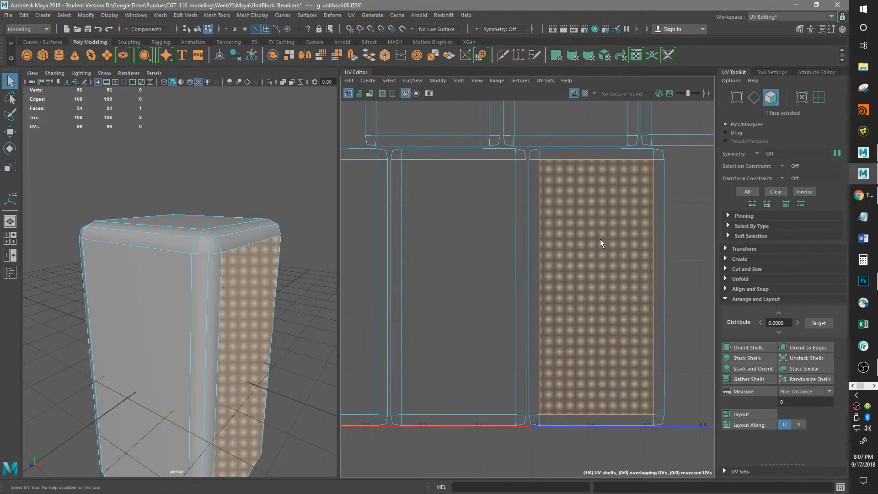
{"action": "left_click", "coordinate": [142, 309]}
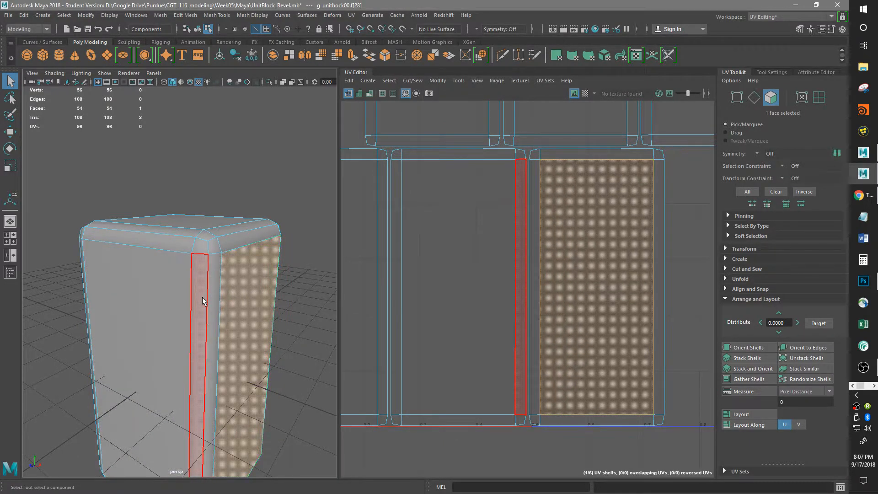
{"action": "left_click", "coordinate": [216, 302]}
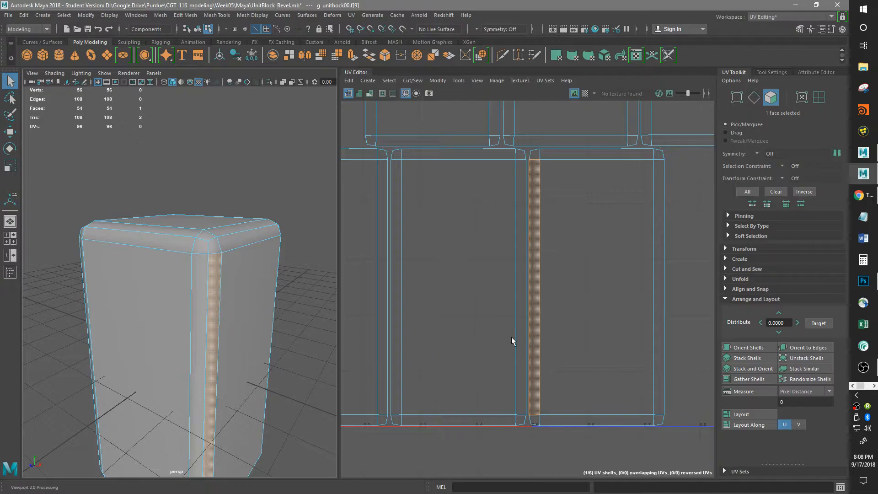
Select the block's front vertical bevel edge and stitch together the two side UV shells that share it
{"action": "right_click_drag", "start_coordinate": [209, 222], "coordinate": [204, 193]}
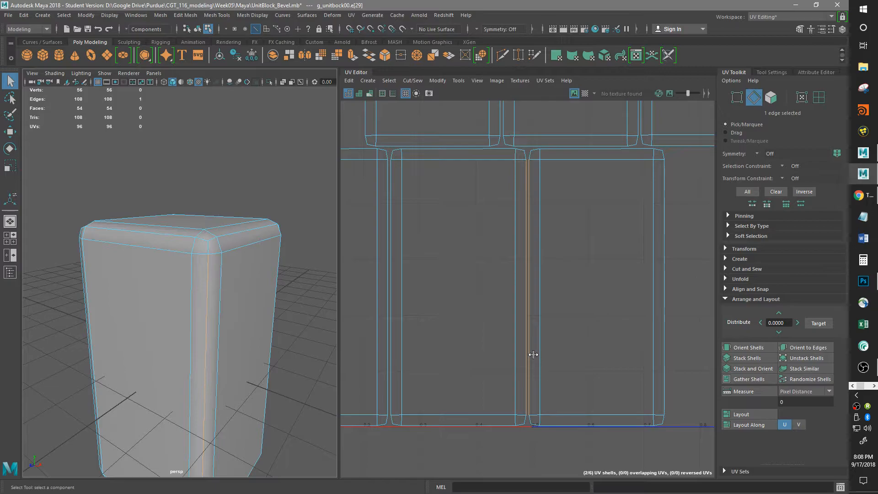
{"action": "scroll", "coordinate": [534, 408], "scroll_direction": "up", "scroll_amount": 1}
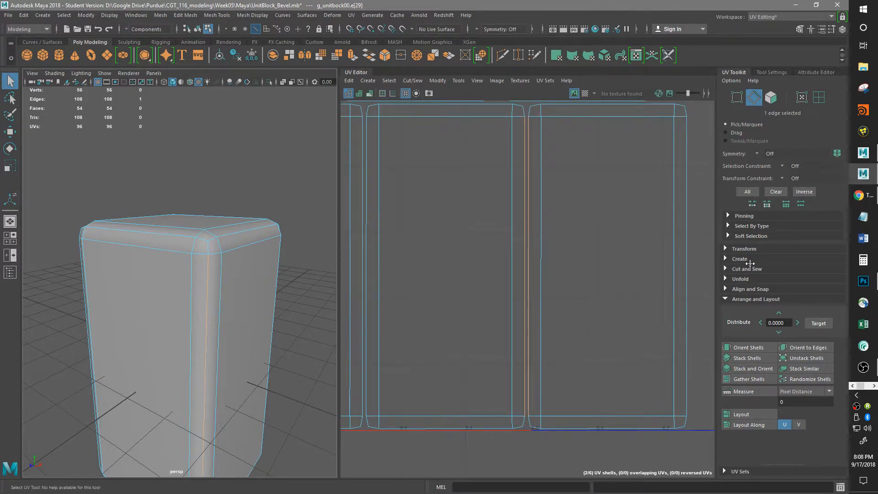
{"action": "left_click", "coordinate": [725, 271]}
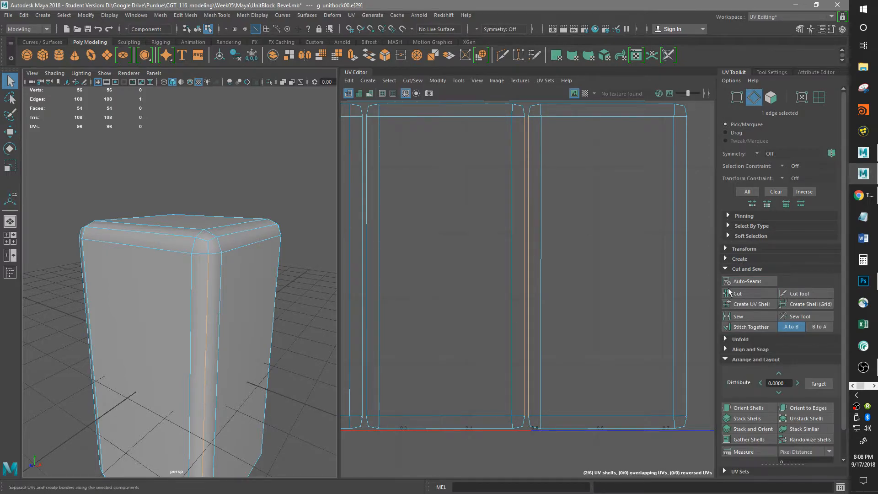
{"action": "left_click", "coordinate": [747, 328]}
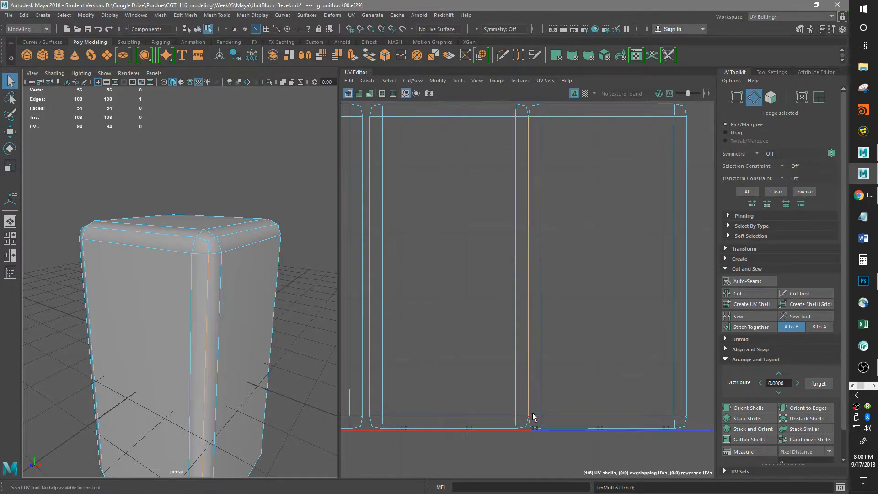
Select the short bevel corner edges still split at both ends of the stitched seam
{"action": "scroll", "coordinate": [537, 273], "scroll_direction": "down", "scroll_amount": 3}
{"action": "scroll", "coordinate": [536, 273], "scroll_direction": "up", "scroll_amount": 2}
{"action": "scroll", "coordinate": [528, 379], "scroll_direction": "up", "scroll_amount": 1}
{"action": "scroll", "coordinate": [530, 397], "scroll_direction": "up", "scroll_amount": 2}
{"action": "left_click", "coordinate": [545, 347]}
{"action": "key", "text": "f"}
{"action": "middle_click_drag", "start_coordinate": [523, 240], "coordinate": [541, 305], "text": "alt"}
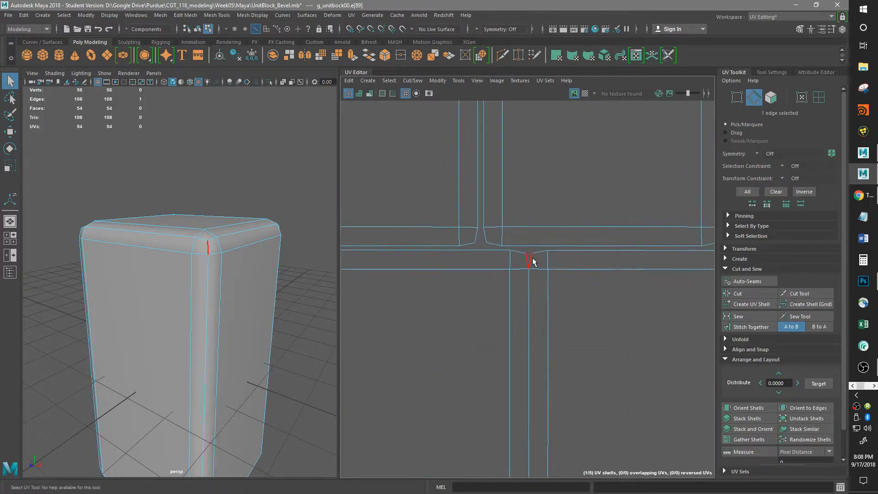
{"action": "left_click", "coordinate": [531, 259], "text": "shift"}
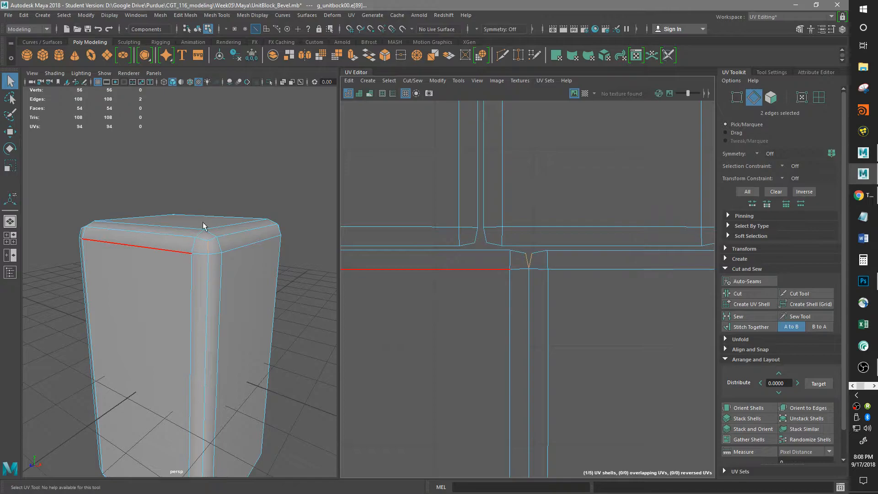
Inspect the corner with the checker map, sew the selected corner edges in place, and hide the checker map
{"action": "left_click", "coordinate": [586, 94]}
{"action": "right_click_drag", "start_coordinate": [174, 256], "coordinate": [337, 191], "text": "alt"}
{"action": "left_click_drag", "start_coordinate": [282, 225], "coordinate": [275, 232], "text": "alt"}
{"action": "right_click_drag", "start_coordinate": [260, 237], "coordinate": [289, 233], "text": "alt"}
{"action": "left_click_drag", "start_coordinate": [275, 237], "coordinate": [249, 236], "text": "alt"}
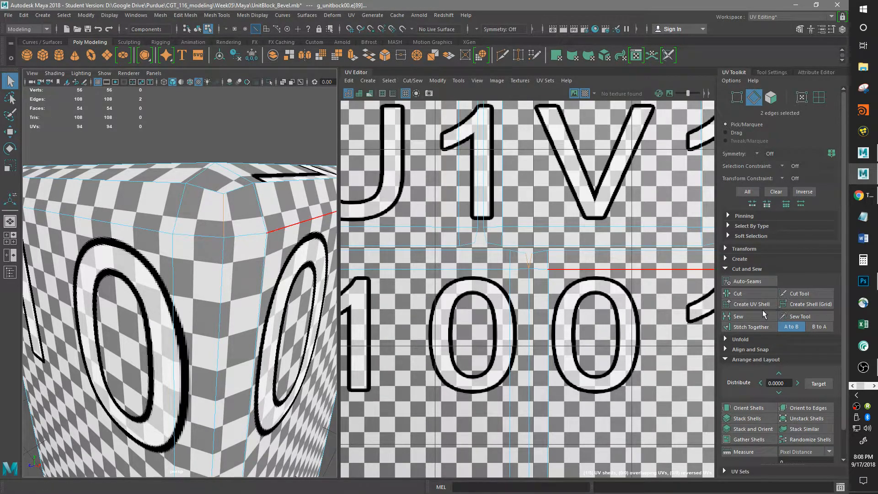
{"action": "left_click", "coordinate": [746, 322]}
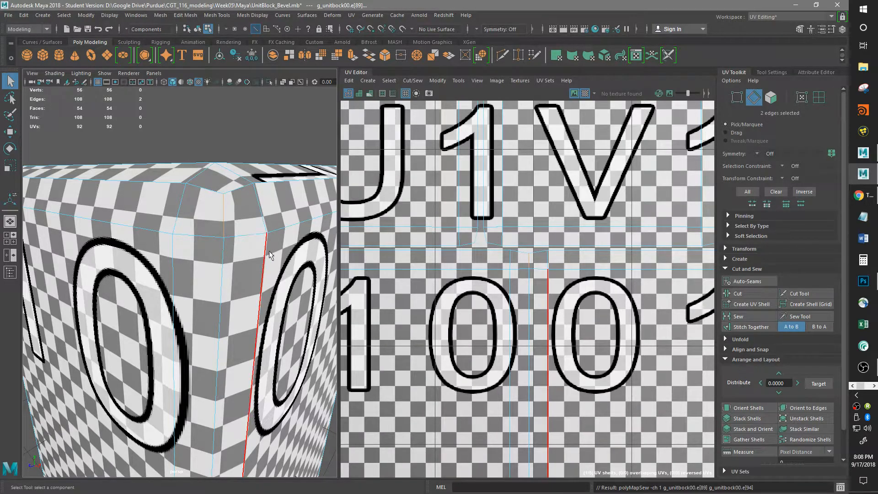
{"action": "left_click", "coordinate": [585, 93]}
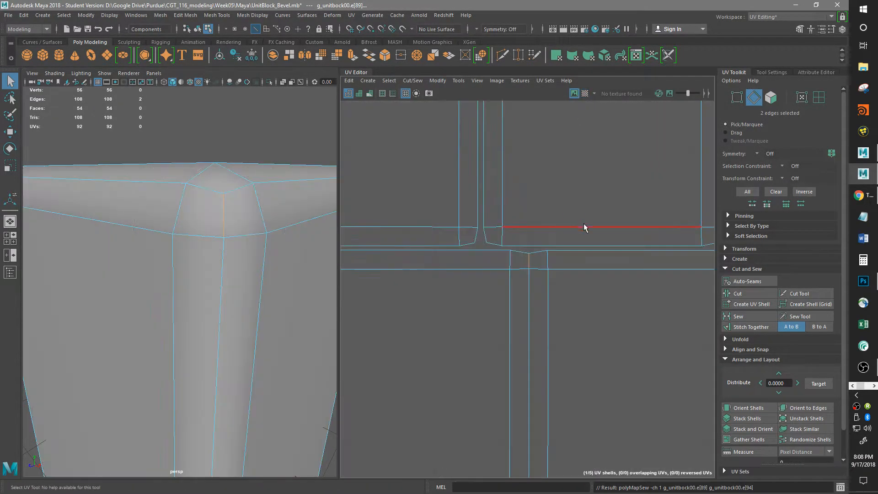
Select the long edge and both short corner edges between the next pair of side shells and stitch them together
{"action": "middle_click_drag", "start_coordinate": [596, 201], "coordinate": [554, 364], "text": "alt"}
{"action": "scroll", "coordinate": [558, 320], "scroll_direction": "down", "scroll_amount": 5}
{"action": "middle_click_drag", "start_coordinate": [456, 311], "coordinate": [541, 366], "text": "alt"}
{"action": "scroll", "coordinate": [517, 316], "scroll_direction": "up", "scroll_amount": 2}
{"action": "left_click", "coordinate": [488, 180]}
{"action": "scroll", "coordinate": [510, 352], "scroll_direction": "down", "scroll_amount": 3}
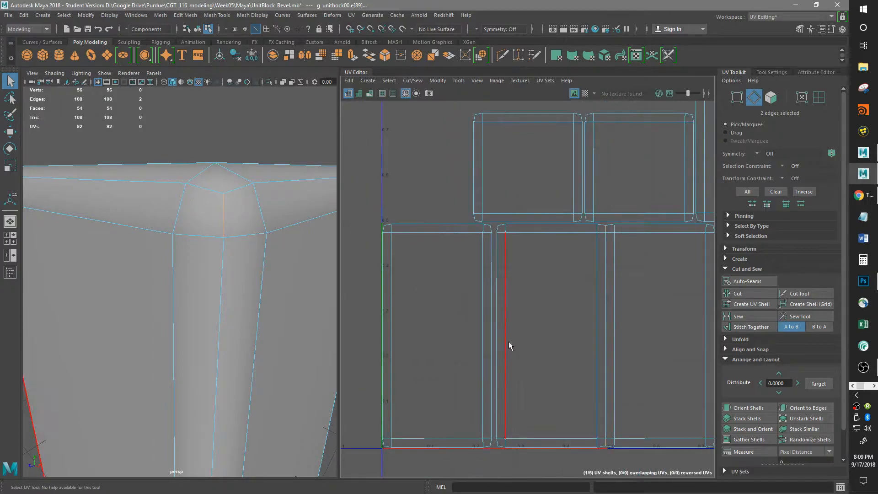
{"action": "left_click", "coordinate": [496, 233]}
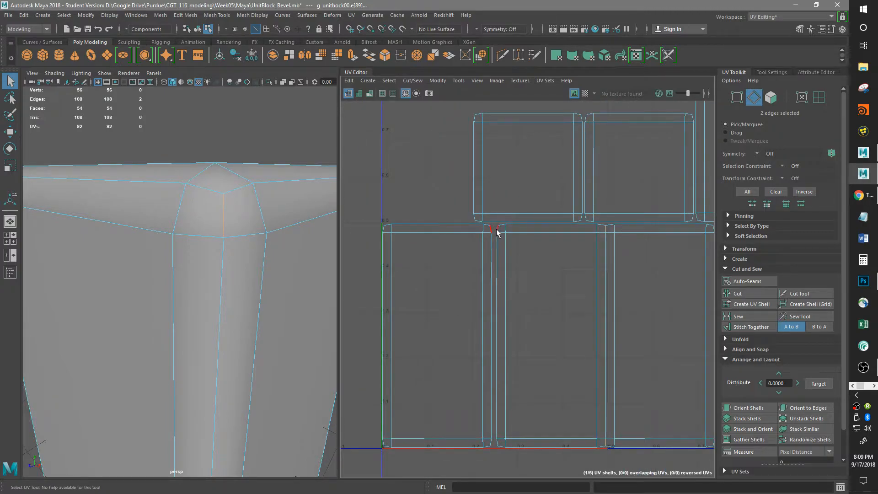
{"action": "middle_click_drag", "start_coordinate": [506, 378], "coordinate": [504, 302], "text": "alt"}
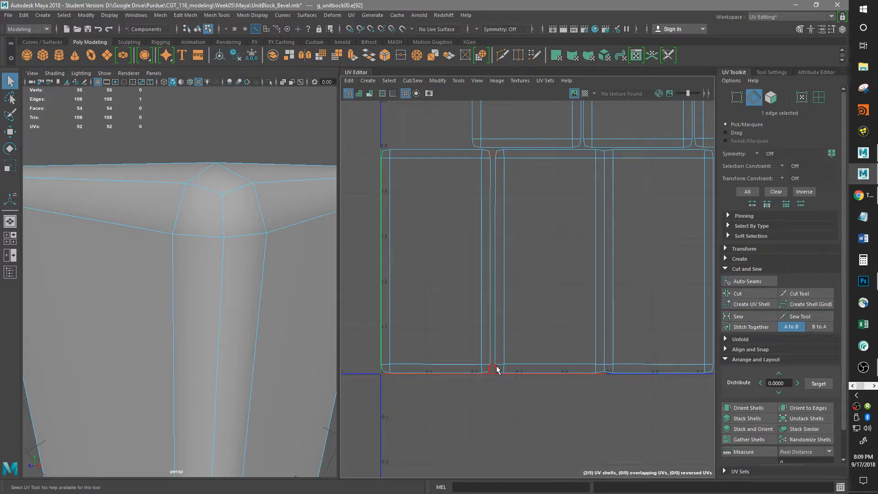
{"action": "left_click", "coordinate": [496, 367], "text": "shift"}
{"action": "left_click", "coordinate": [489, 299], "text": "shift"}
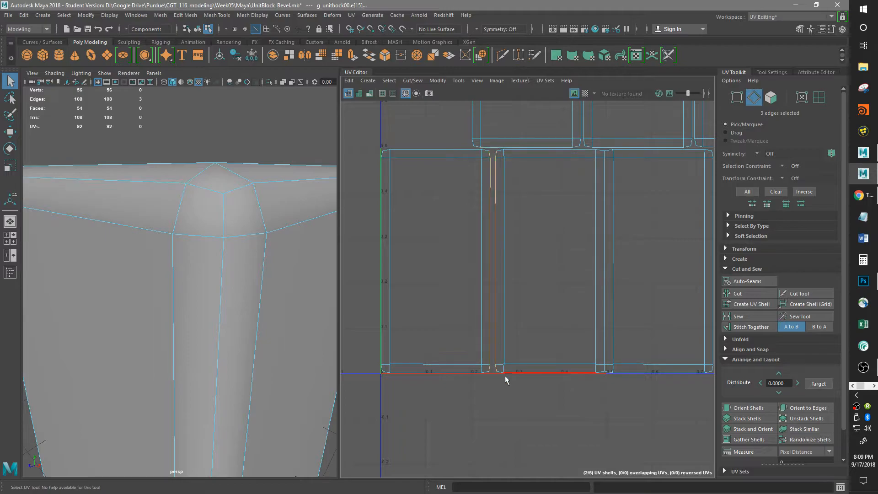
{"action": "left_click", "coordinate": [753, 328]}
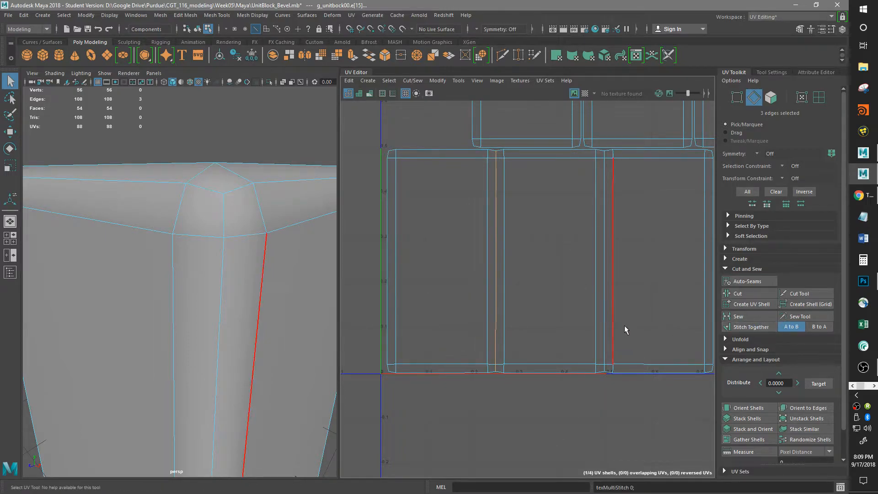
Select the three free border edges on the opposite end of the side strip and stitch the remaining side shell to them
{"action": "middle_click_drag", "start_coordinate": [565, 314], "coordinate": [543, 288], "text": "alt"}
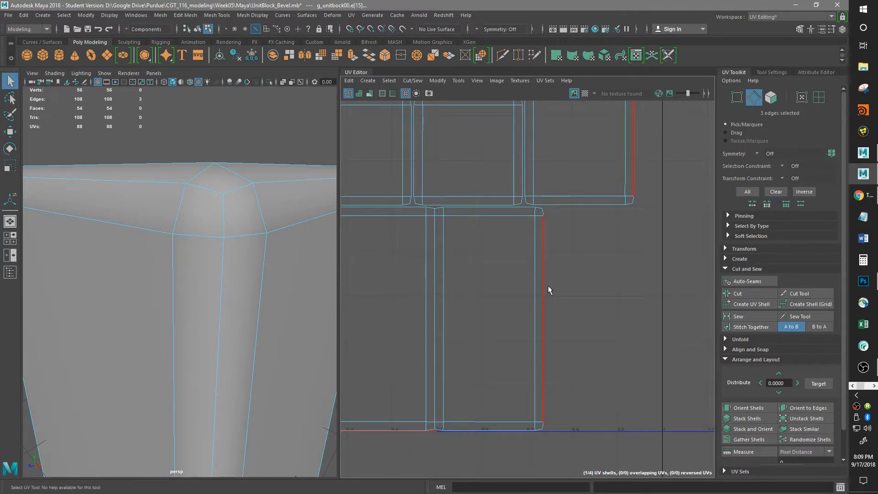
{"action": "left_click", "coordinate": [545, 252]}
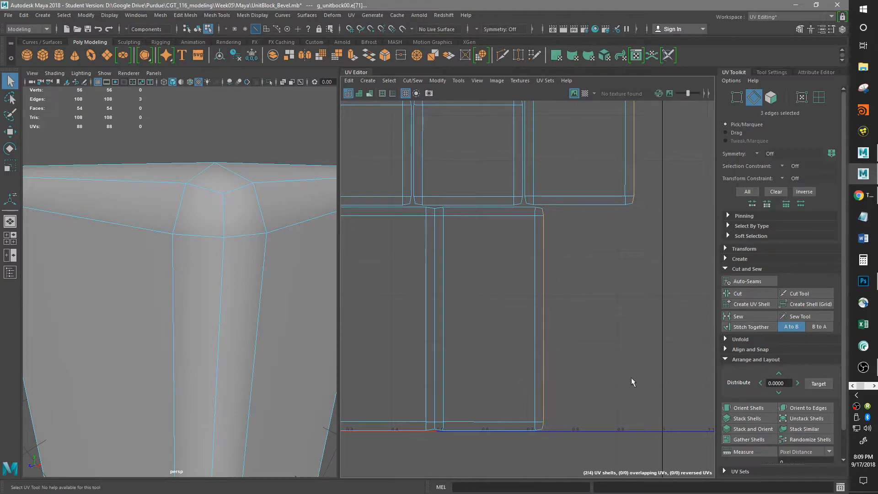
{"action": "left_click", "coordinate": [750, 327]}
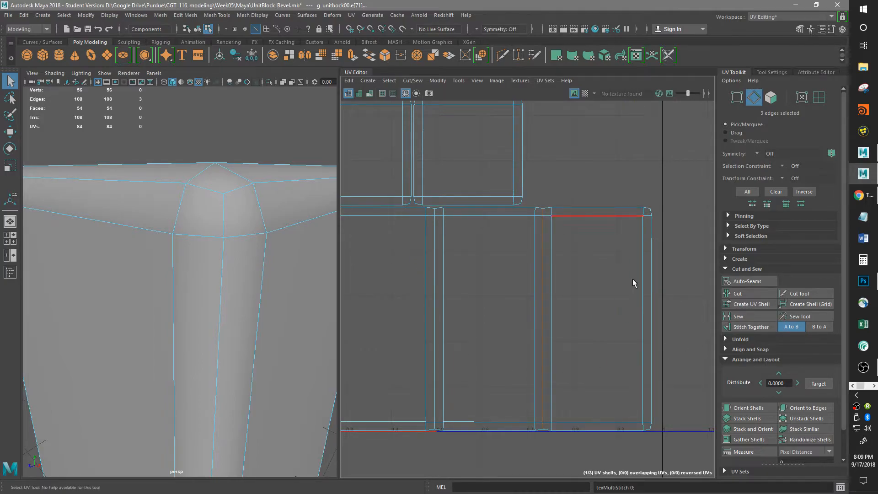
{"action": "key", "text": "a"}
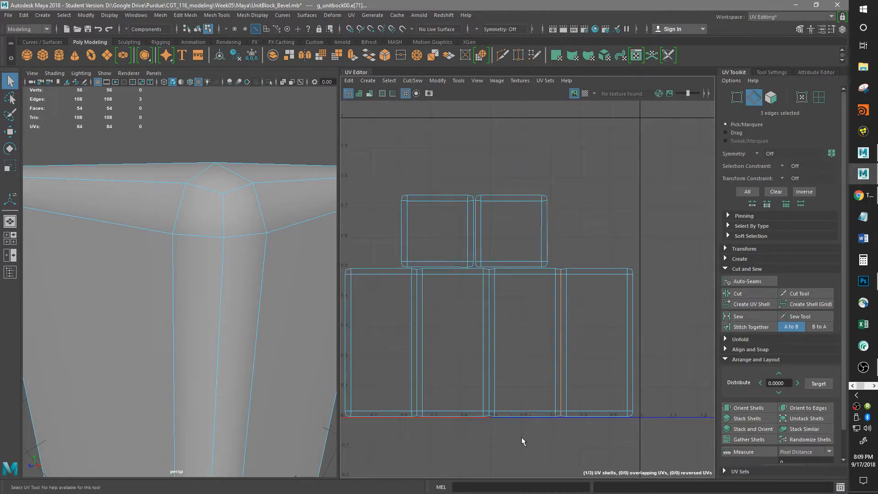
Examine the vertical corners under the checker map and locate the last open side seam on the UV strip's outer ends
{"action": "left_click", "coordinate": [585, 93]}
{"action": "left_click_drag", "start_coordinate": [224, 313], "coordinate": [102, 318], "text": "alt"}
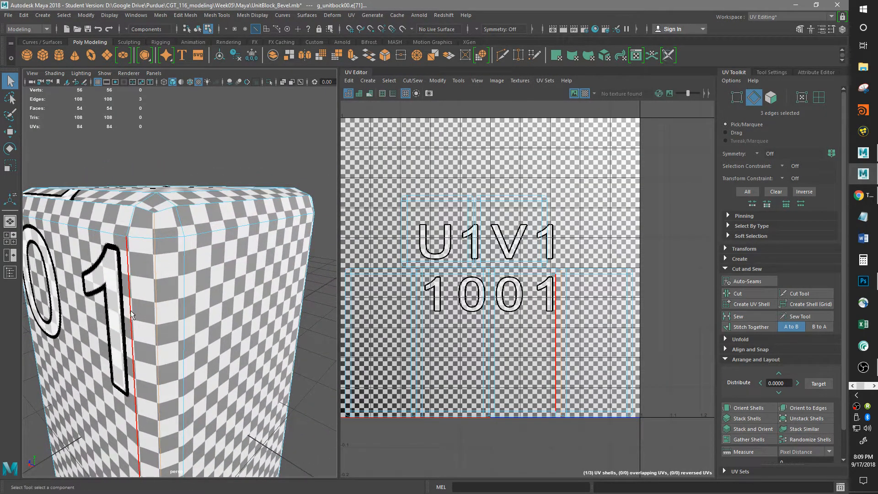
{"action": "left_click_drag", "start_coordinate": [218, 287], "coordinate": [235, 300], "text": "alt"}
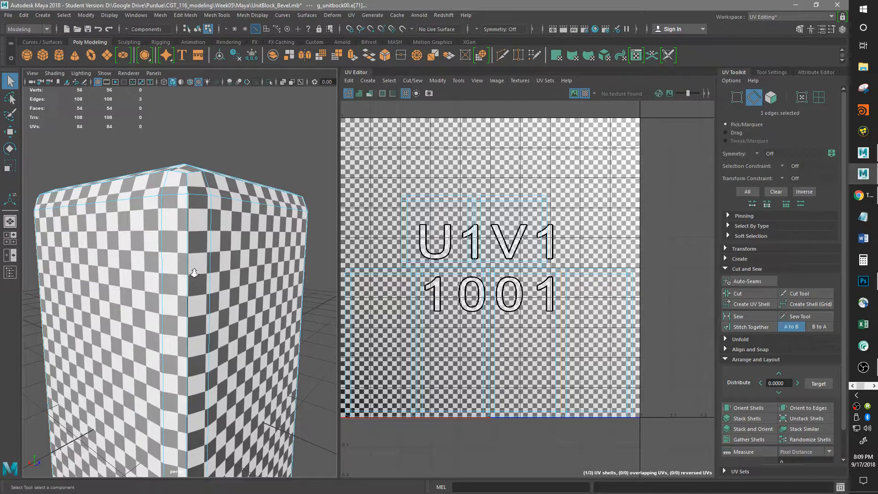
{"action": "scroll", "coordinate": [194, 273], "scroll_direction": "up", "scroll_amount": 5}
{"action": "left_click", "coordinate": [196, 255]}
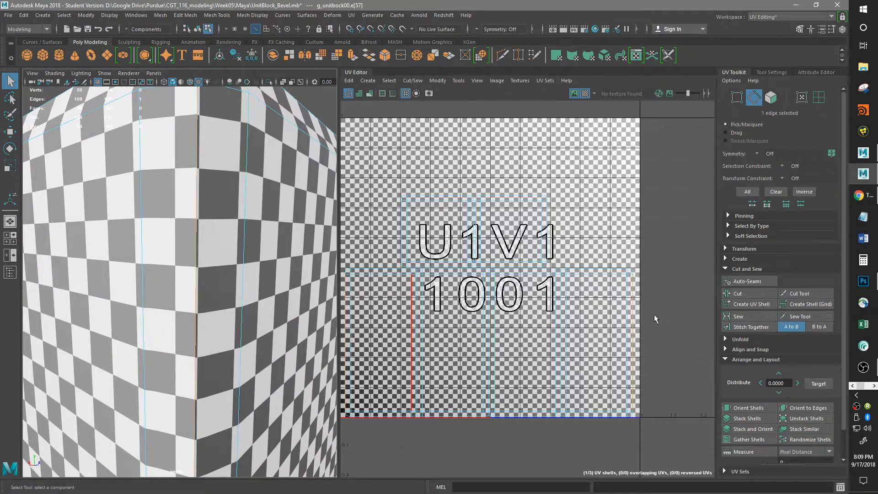
{"action": "left_click", "coordinate": [584, 93]}
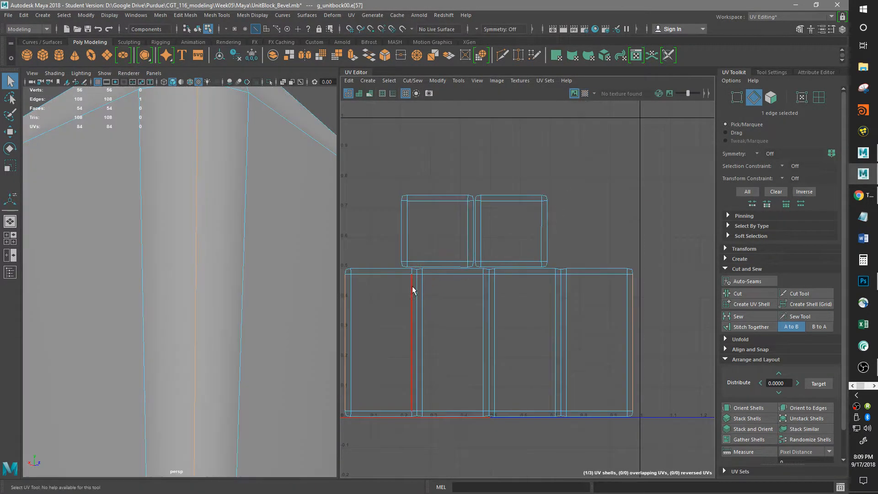
{"action": "middle_click_drag", "start_coordinate": [390, 387], "coordinate": [420, 376], "text": "alt"}
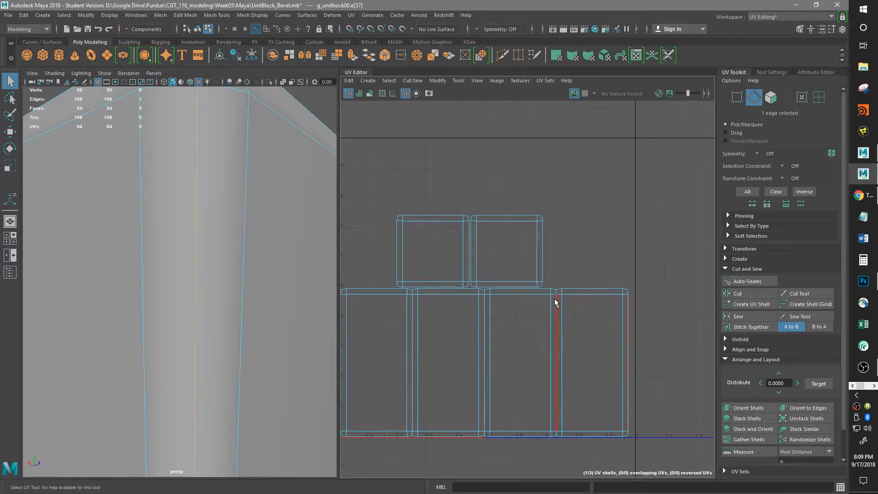
{"action": "scroll", "coordinate": [475, 356], "scroll_direction": "down", "scroll_amount": 3}
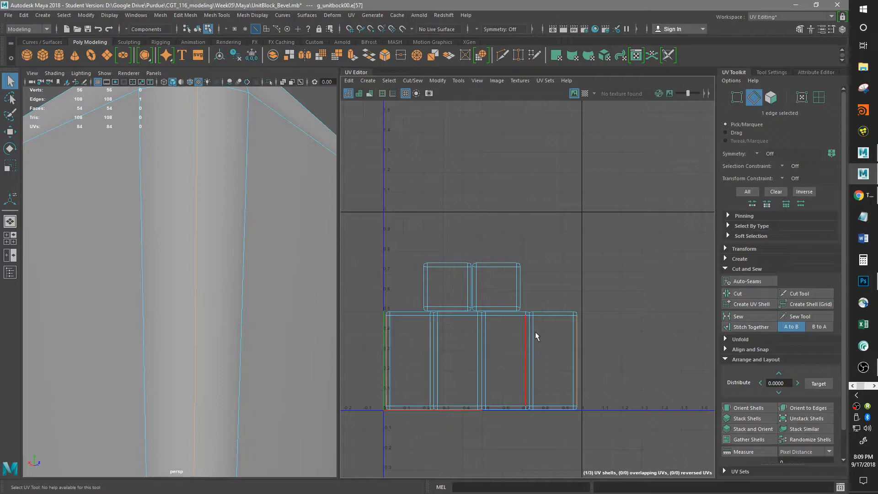
{"action": "scroll", "coordinate": [551, 314], "scroll_direction": "up", "scroll_amount": 2}
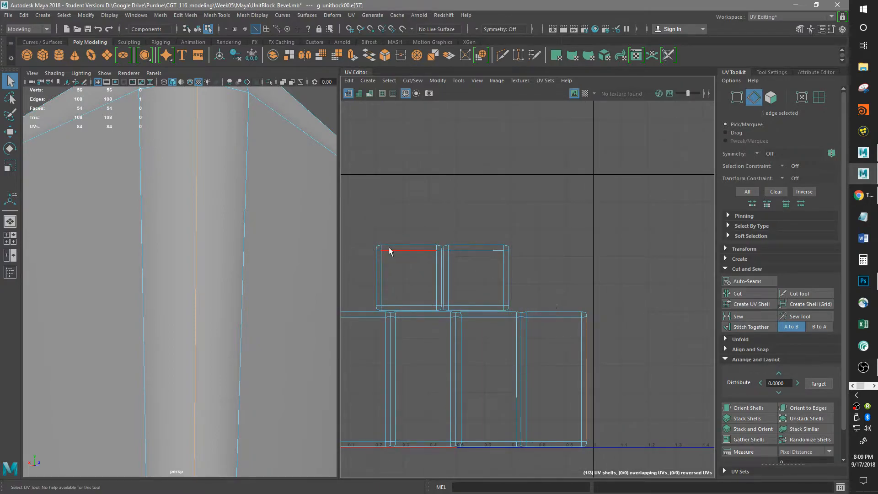
Select the top bevel edge and its two short corner edges, and stitch the top cap shell to the first side shell
{"action": "key", "text": "f"}
{"action": "left_click_drag", "start_coordinate": [197, 236], "coordinate": [221, 260], "text": "alt"}
{"action": "left_click", "coordinate": [220, 257]}
{"action": "middle_click_drag", "start_coordinate": [494, 319], "coordinate": [539, 303], "text": "alt"}
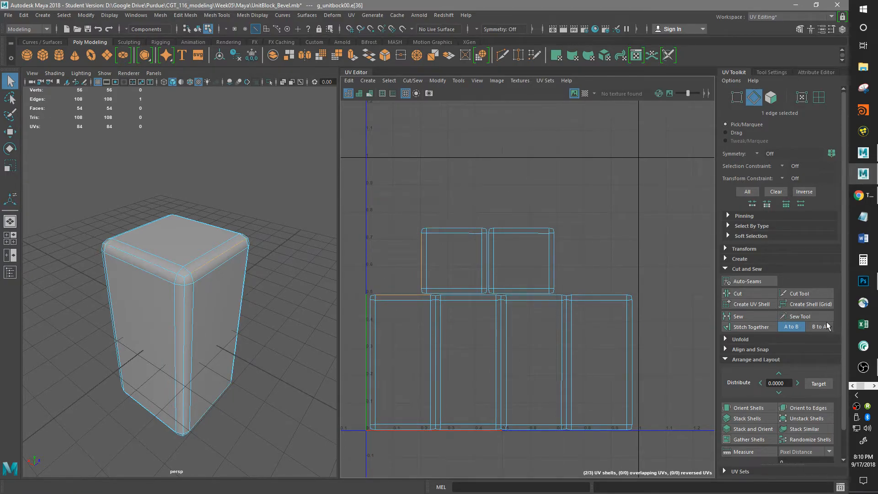
{"action": "scroll", "coordinate": [400, 311], "scroll_direction": "up", "scroll_amount": 2}
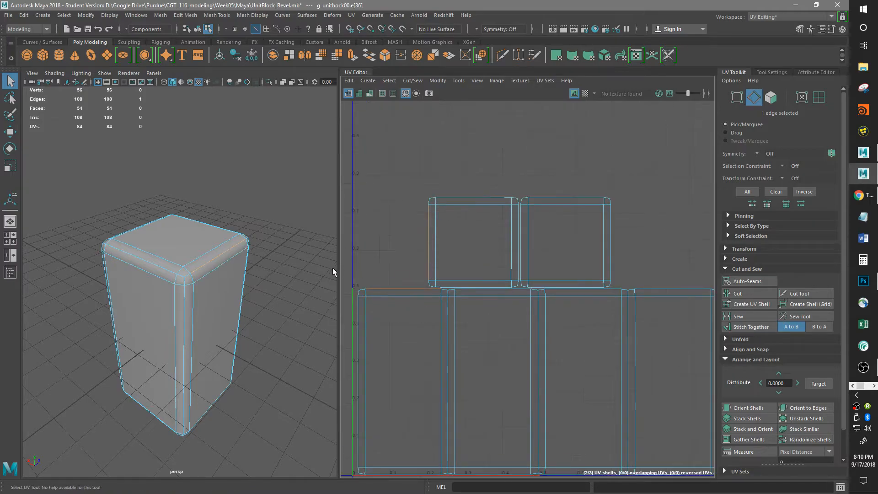
{"action": "left_click", "coordinate": [362, 293], "text": "shift"}
{"action": "left_click", "coordinate": [751, 326]}
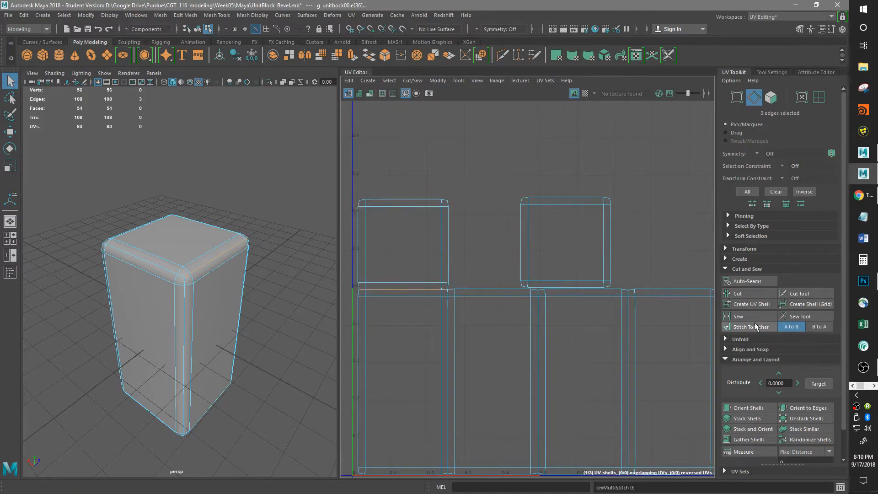
Select the bottom border edge of the first side shell and its two short corner edges, shared with the bottom cap
{"action": "middle_click_drag", "start_coordinate": [590, 371], "coordinate": [447, 301], "text": "alt"}
{"action": "middle_click_drag", "start_coordinate": [498, 431], "coordinate": [507, 372], "text": "alt"}
{"action": "middle_click_drag", "start_coordinate": [389, 385], "coordinate": [655, 355], "text": "alt"}
{"action": "middle_click_drag", "start_coordinate": [504, 366], "coordinate": [510, 370], "text": "alt"}
{"action": "left_click", "coordinate": [499, 325]}
{"action": "left_click", "coordinate": [521, 326], "text": "shift"}
{"action": "left_click_drag", "start_coordinate": [314, 449], "coordinate": [267, 335], "text": "alt"}
{"action": "left_click", "coordinate": [143, 274], "text": "shift"}
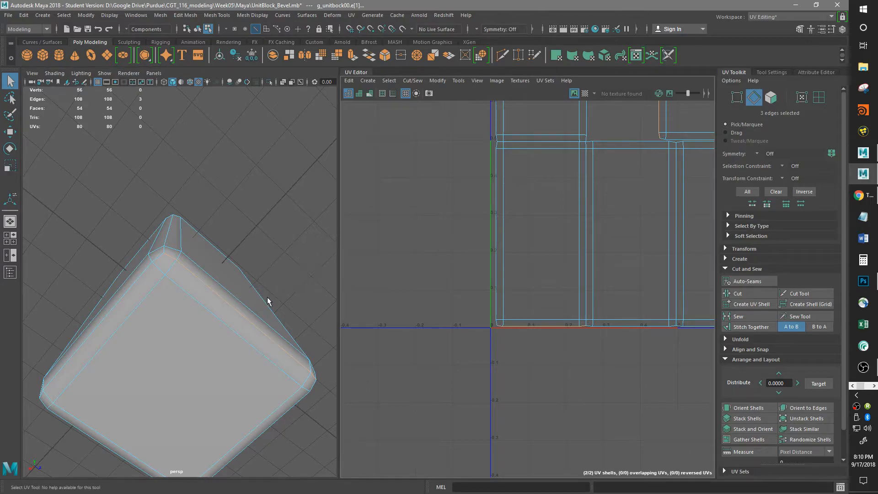
Stitch the bottom cap shell to the first side shell along the three selected edges
{"action": "key", "text": "ctrl+s"}
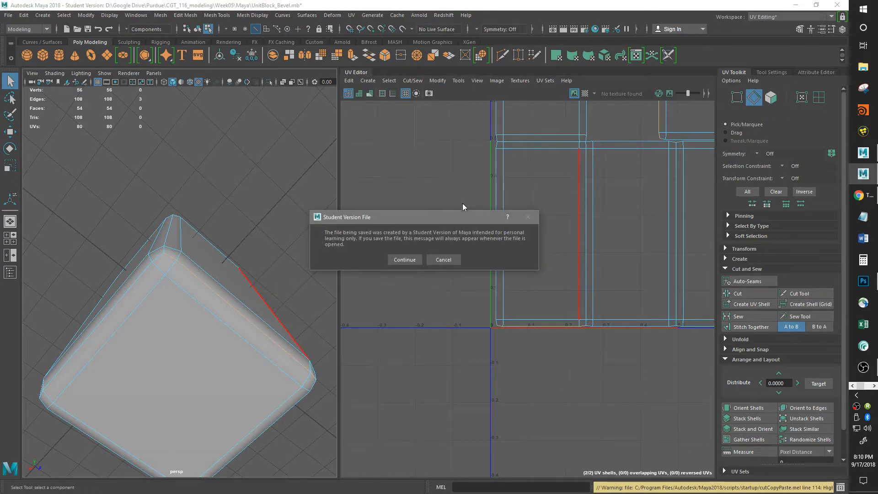
{"action": "left_click", "coordinate": [445, 261]}
{"action": "left_click_drag", "start_coordinate": [308, 251], "coordinate": [287, 267], "text": "alt"}
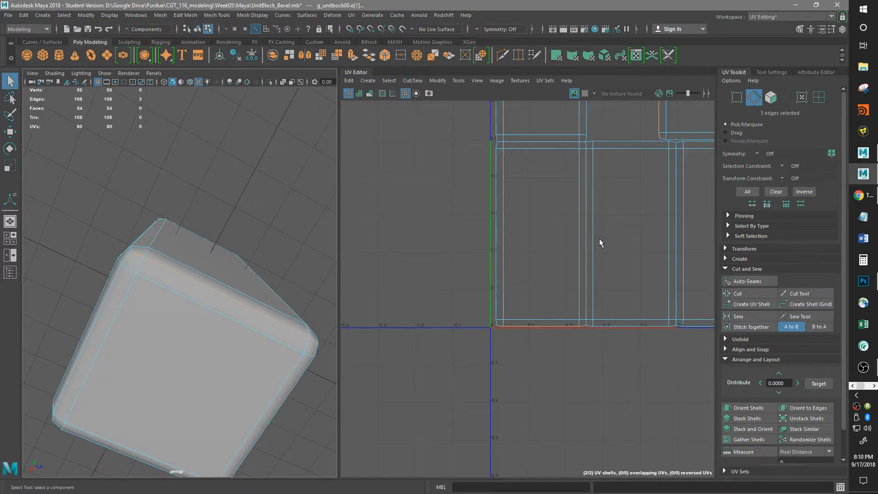
{"action": "left_click", "coordinate": [756, 326]}
{"action": "middle_click_drag", "start_coordinate": [580, 334], "coordinate": [518, 385], "text": "alt"}
{"action": "scroll", "coordinate": [518, 386], "scroll_direction": "down", "scroll_amount": 5}
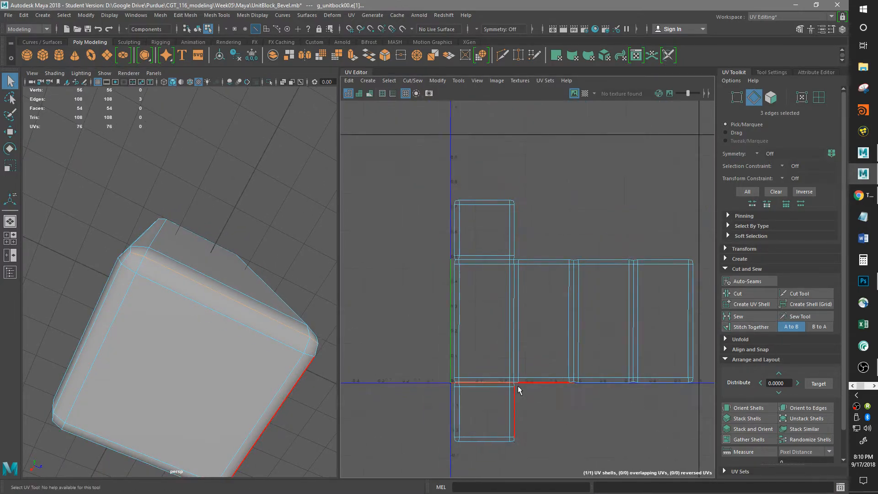
Select all faces of the combined UV shell and fit it into the 0-1 UV tile with Layout
{"action": "right_click_drag", "start_coordinate": [547, 352], "coordinate": [549, 380]}
{"action": "double_click", "coordinate": [551, 363]}
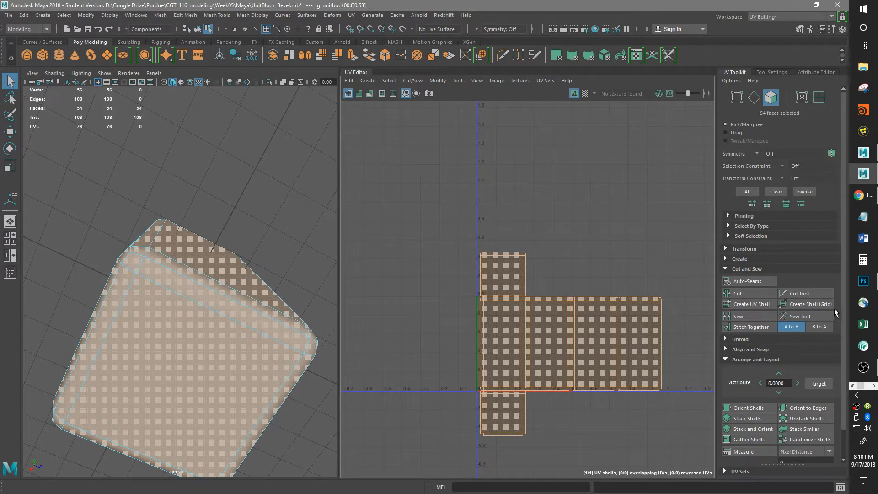
{"action": "scroll", "coordinate": [843, 309], "scroll_direction": "down", "scroll_amount": 2}
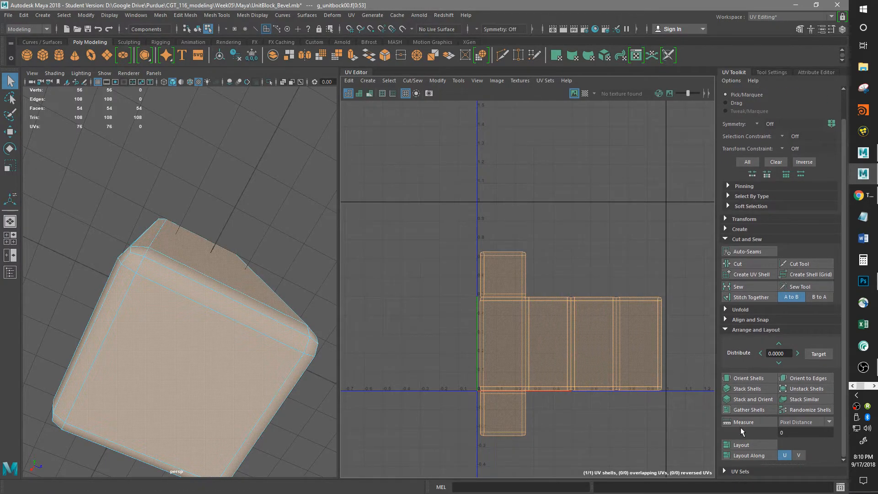
{"action": "left_click", "coordinate": [743, 445]}
{"action": "left_click", "coordinate": [743, 445]}
{"action": "scroll", "coordinate": [525, 294], "scroll_direction": "up", "scroll_amount": 3}
{"action": "scroll", "coordinate": [405, 323], "scroll_direction": "up", "scroll_amount": 5}
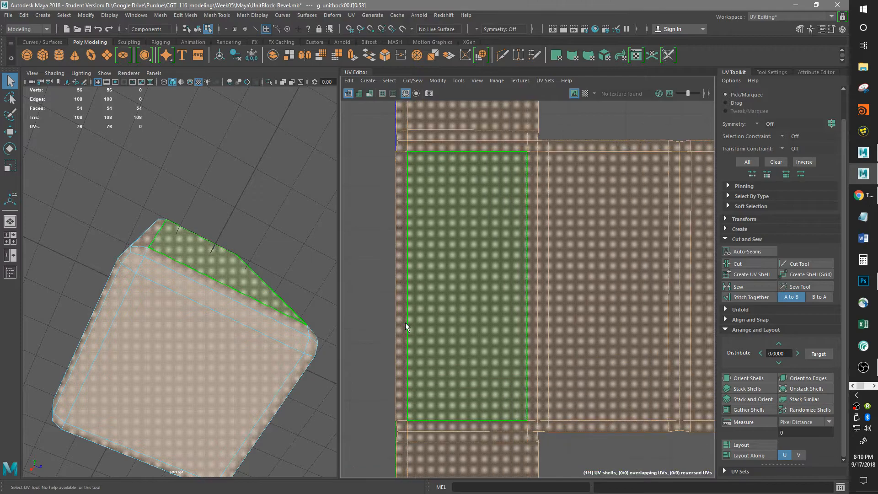
Examine how the combined UV shell's outer edges sit against the borders of the 0-1 UV tile
{"action": "scroll", "coordinate": [485, 306], "scroll_direction": "down", "scroll_amount": 6}
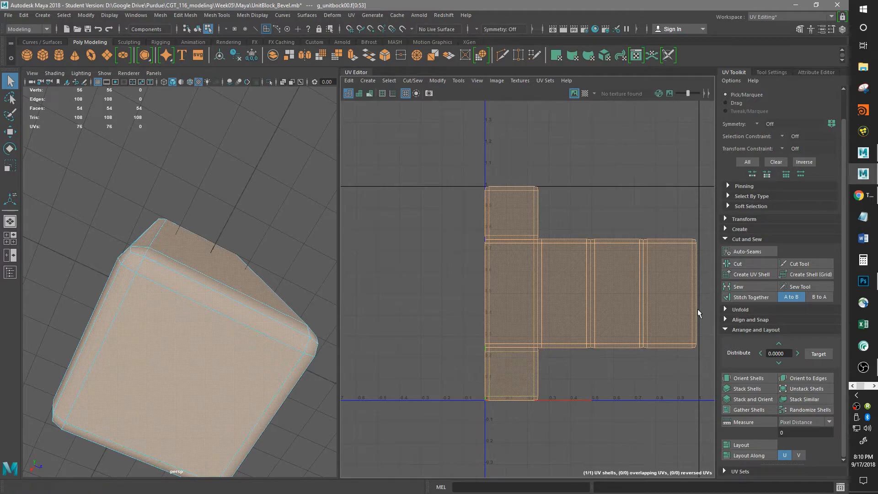
{"action": "scroll", "coordinate": [599, 318], "scroll_direction": "up", "scroll_amount": 5}
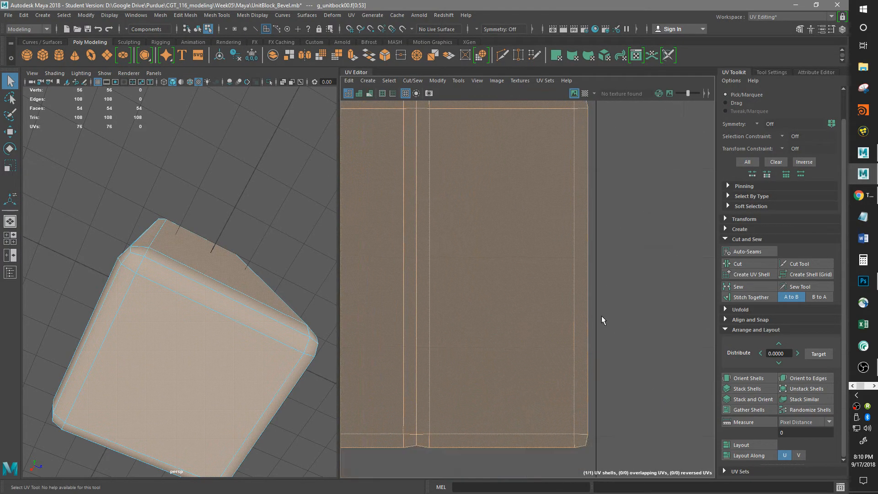
{"action": "scroll", "coordinate": [602, 315], "scroll_direction": "down", "scroll_amount": 5}
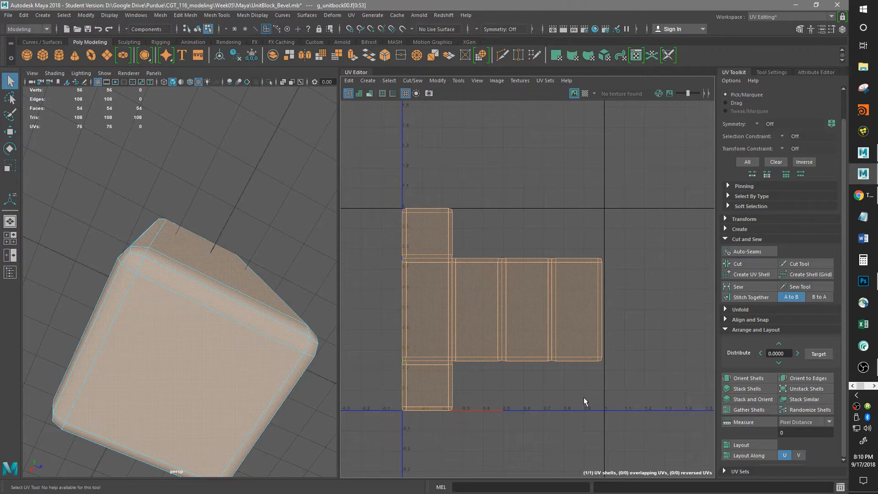
{"action": "scroll", "coordinate": [482, 299], "scroll_direction": "up", "scroll_amount": 3}
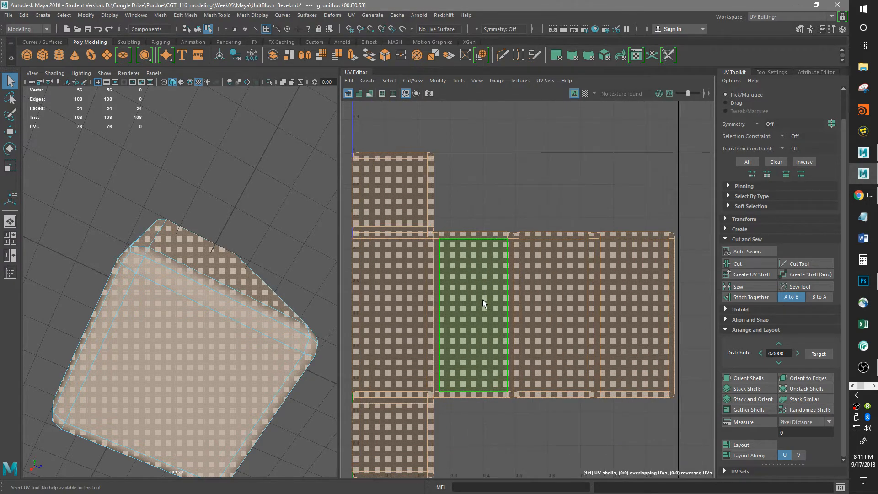
{"action": "middle_click_drag", "start_coordinate": [402, 243], "coordinate": [443, 347], "text": "alt"}
{"action": "scroll", "coordinate": [443, 327], "scroll_direction": "up", "scroll_amount": 2}
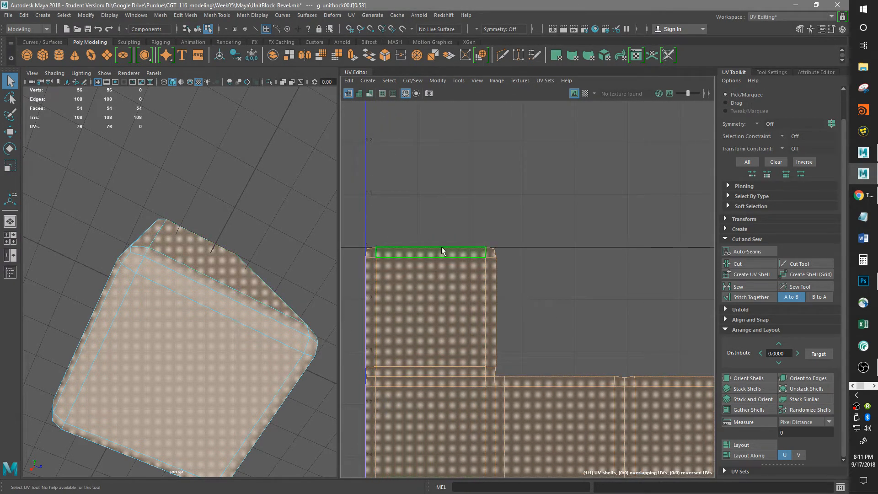
{"action": "scroll", "coordinate": [427, 260], "scroll_direction": "down", "scroll_amount": 5}
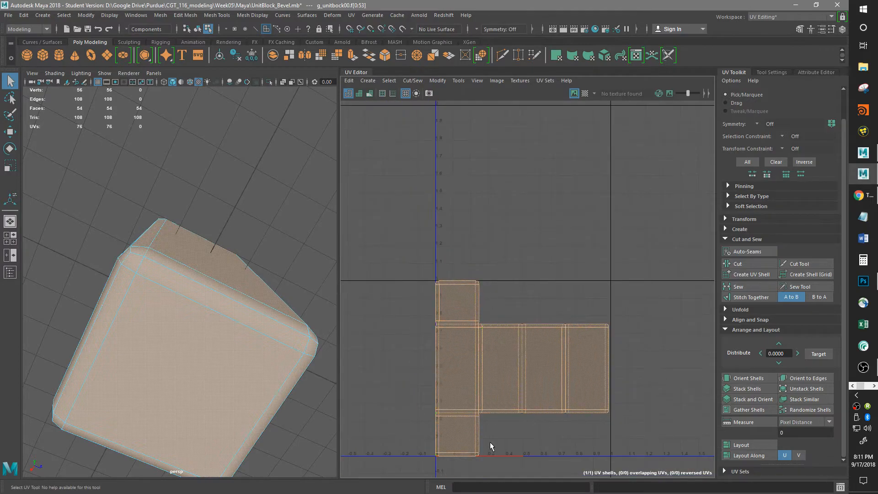
{"action": "scroll", "coordinate": [465, 455], "scroll_direction": "up", "scroll_amount": 4}
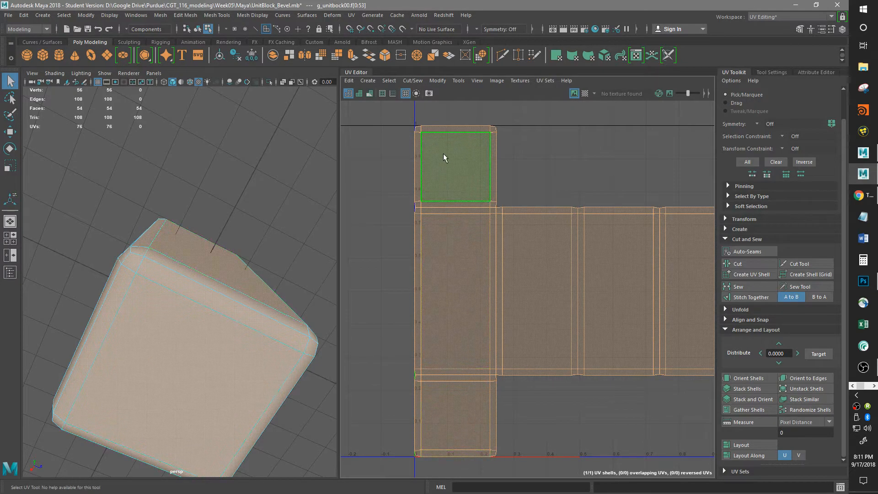
{"action": "scroll", "coordinate": [615, 377], "scroll_direction": "down", "scroll_amount": 3}
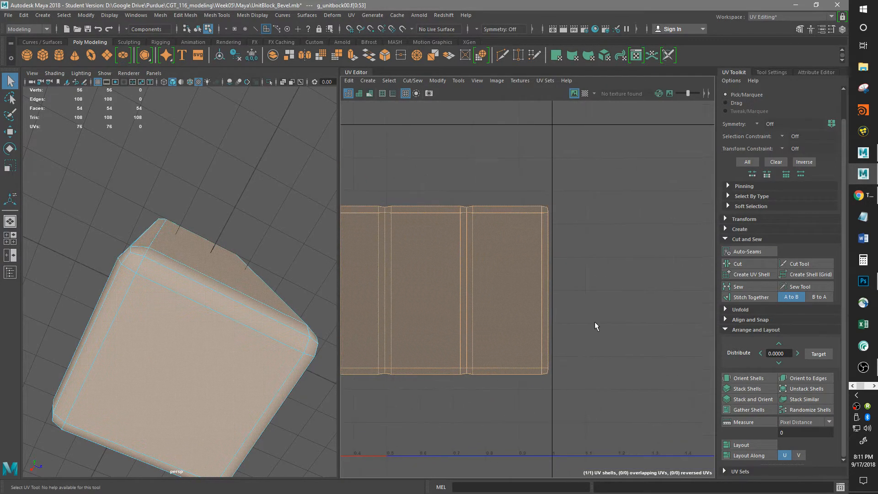
{"action": "scroll", "coordinate": [550, 336], "scroll_direction": "up", "scroll_amount": 6}
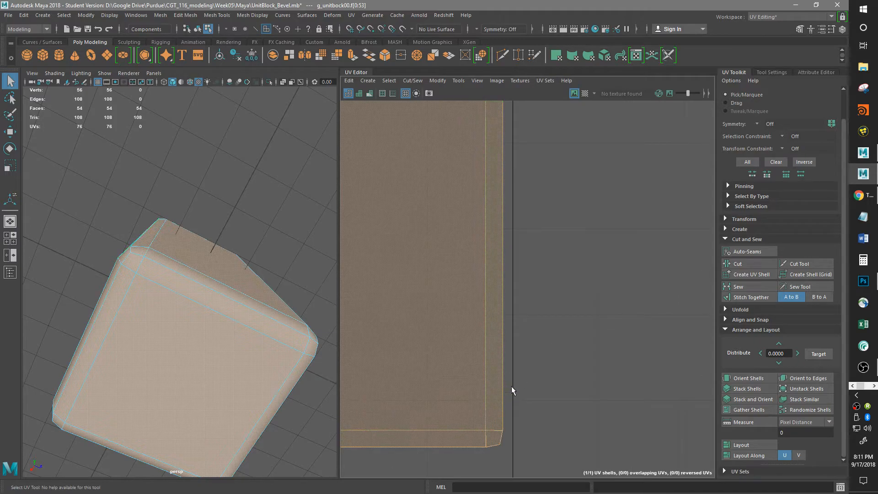
{"action": "scroll", "coordinate": [514, 386], "scroll_direction": "down", "scroll_amount": 5}
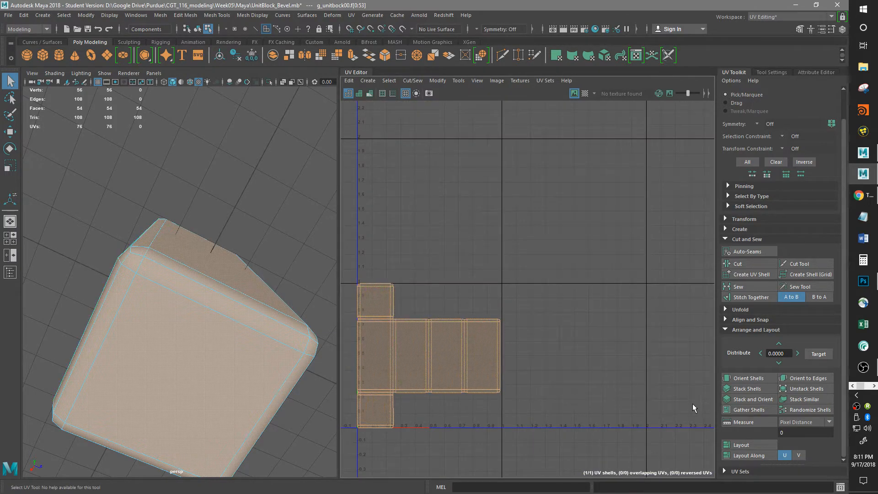
Display the checker map on the block to inspect its UV distortion, and turn the map off again
{"action": "left_click_drag", "start_coordinate": [220, 220], "coordinate": [210, 344], "text": "alt"}
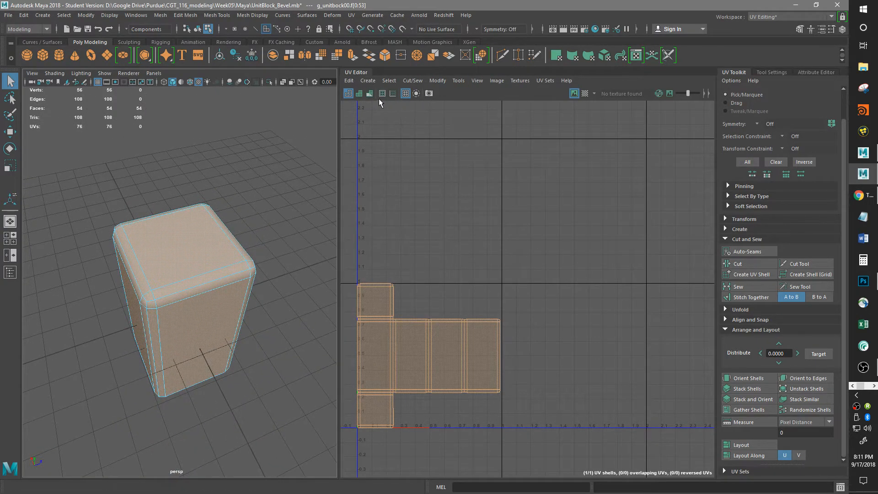
{"action": "left_click", "coordinate": [584, 94]}
{"action": "left_click_drag", "start_coordinate": [216, 298], "coordinate": [274, 297], "text": "alt"}
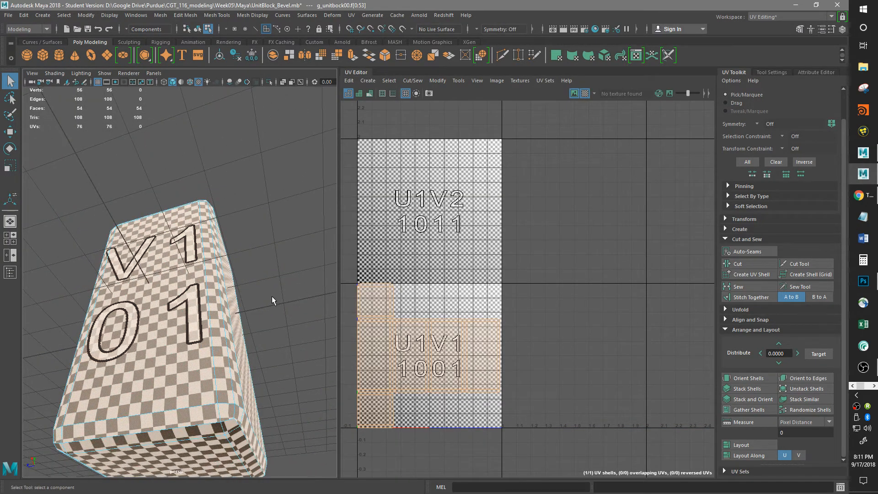
{"action": "left_click", "coordinate": [585, 94]}
{"action": "middle_click_drag", "start_coordinate": [523, 327], "coordinate": [581, 232], "text": "alt"}
Return the block from face selection to Object mode and clear the selection
{"action": "left_click_drag", "start_coordinate": [147, 221], "coordinate": [139, 259], "text": "alt"}
{"action": "right_click_drag", "start_coordinate": [139, 259], "coordinate": [209, 252], "text": "alt"}
{"action": "left_click_drag", "start_coordinate": [208, 252], "coordinate": [204, 263], "text": "alt"}
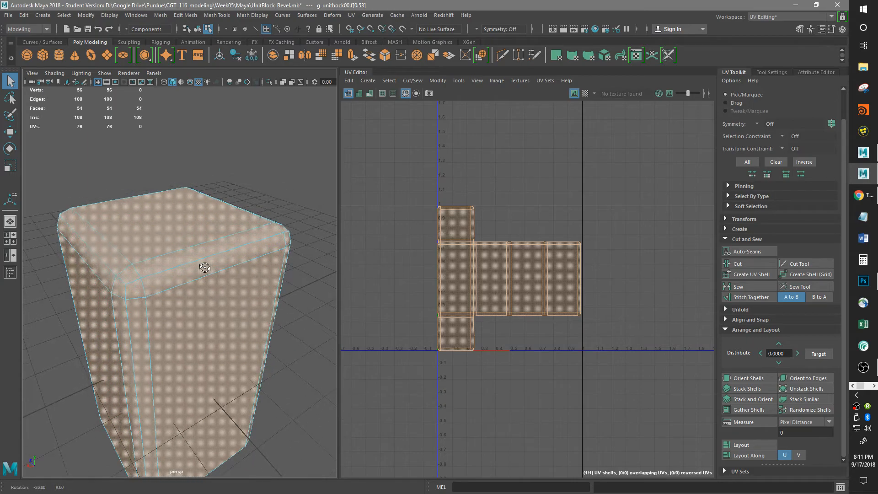
{"action": "right_click_drag", "start_coordinate": [204, 256], "coordinate": [252, 199]}
{"action": "scroll", "coordinate": [254, 198], "scroll_direction": "down", "scroll_amount": 5}
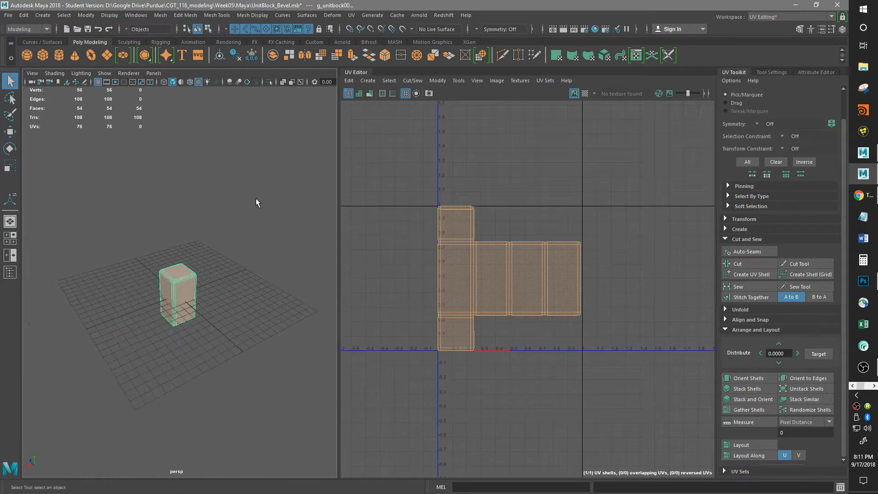
{"action": "left_click", "coordinate": [250, 209]}
{"action": "scroll", "coordinate": [199, 324], "scroll_direction": "up", "scroll_amount": 5}
{"action": "left_click_drag", "start_coordinate": [200, 324], "coordinate": [130, 313], "text": "alt"}
{"action": "left_click", "coordinate": [174, 312]}
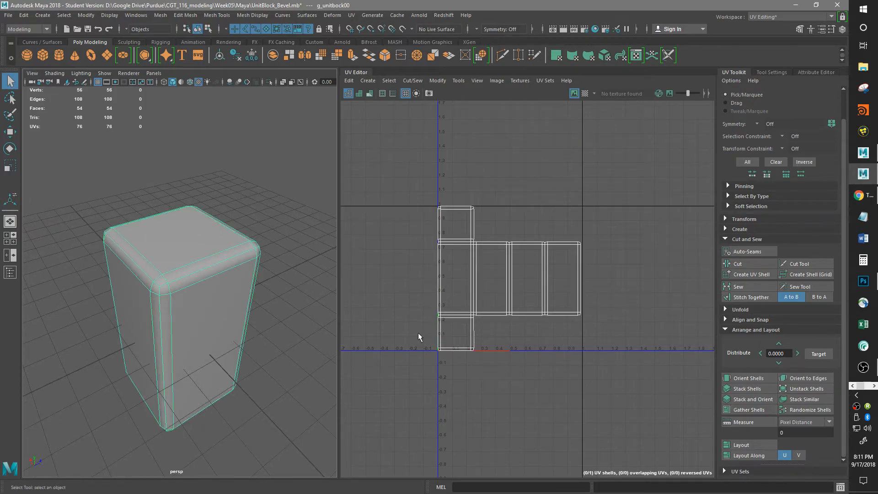
{"action": "left_click_drag", "start_coordinate": [206, 314], "coordinate": [216, 147], "text": "alt"}
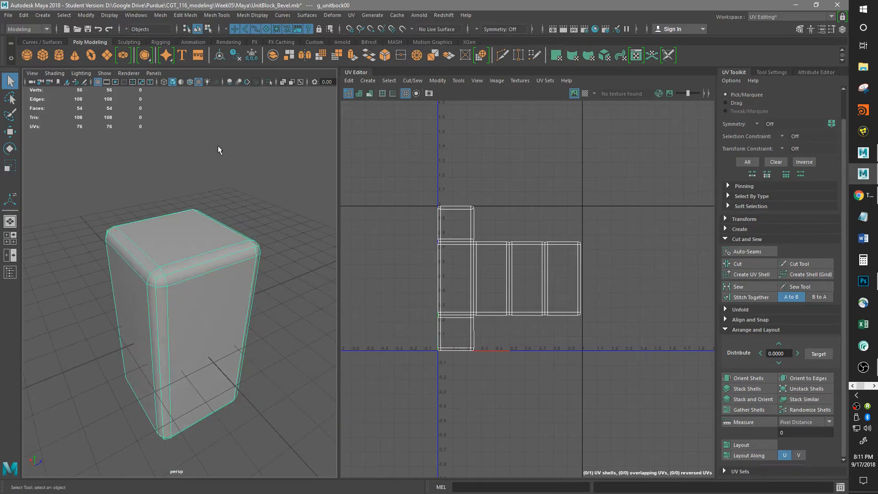
{"action": "left_click", "coordinate": [218, 146]}
{"action": "scroll", "coordinate": [263, 235], "scroll_direction": "down", "scroll_amount": 5}
{"action": "left_click_drag", "start_coordinate": [142, 281], "coordinate": [201, 292], "text": "alt"}
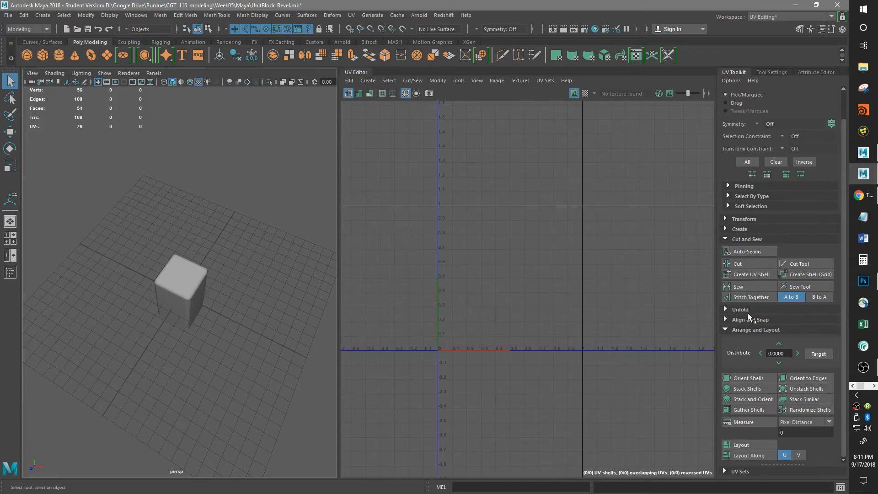
{"action": "left_click_drag", "start_coordinate": [104, 293], "coordinate": [198, 285], "text": "alt"}
{"action": "right_click_drag", "start_coordinate": [197, 285], "coordinate": [291, 271], "text": "alt"}
{"action": "left_click_drag", "start_coordinate": [183, 425], "coordinate": [210, 380], "text": "alt"}
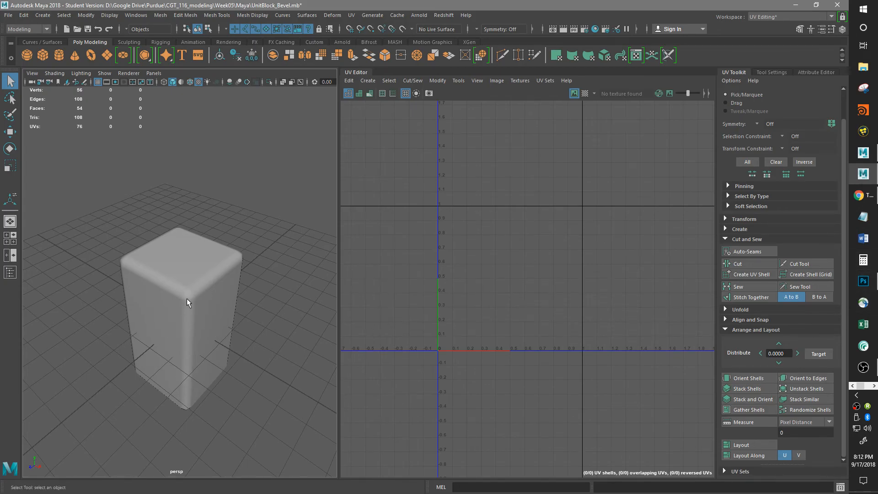
{"action": "mouse_move", "coordinate": [875, 268]}
{"action": "left_click", "coordinate": [868, 374]}
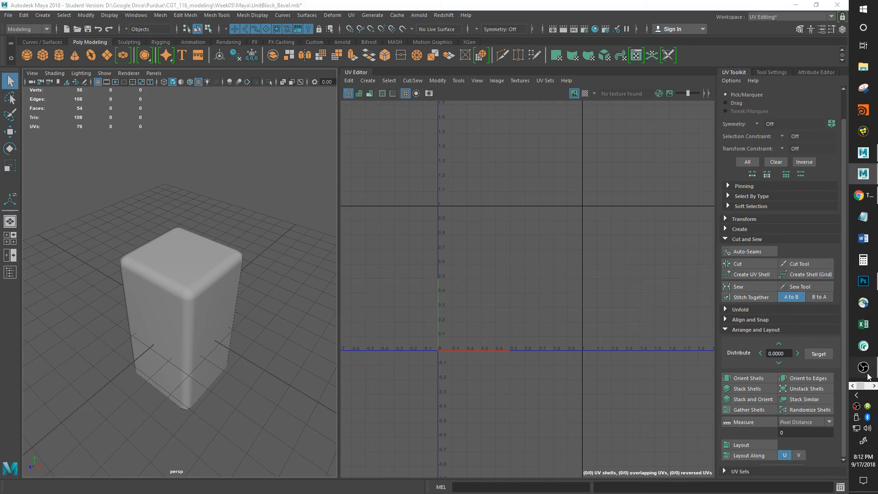